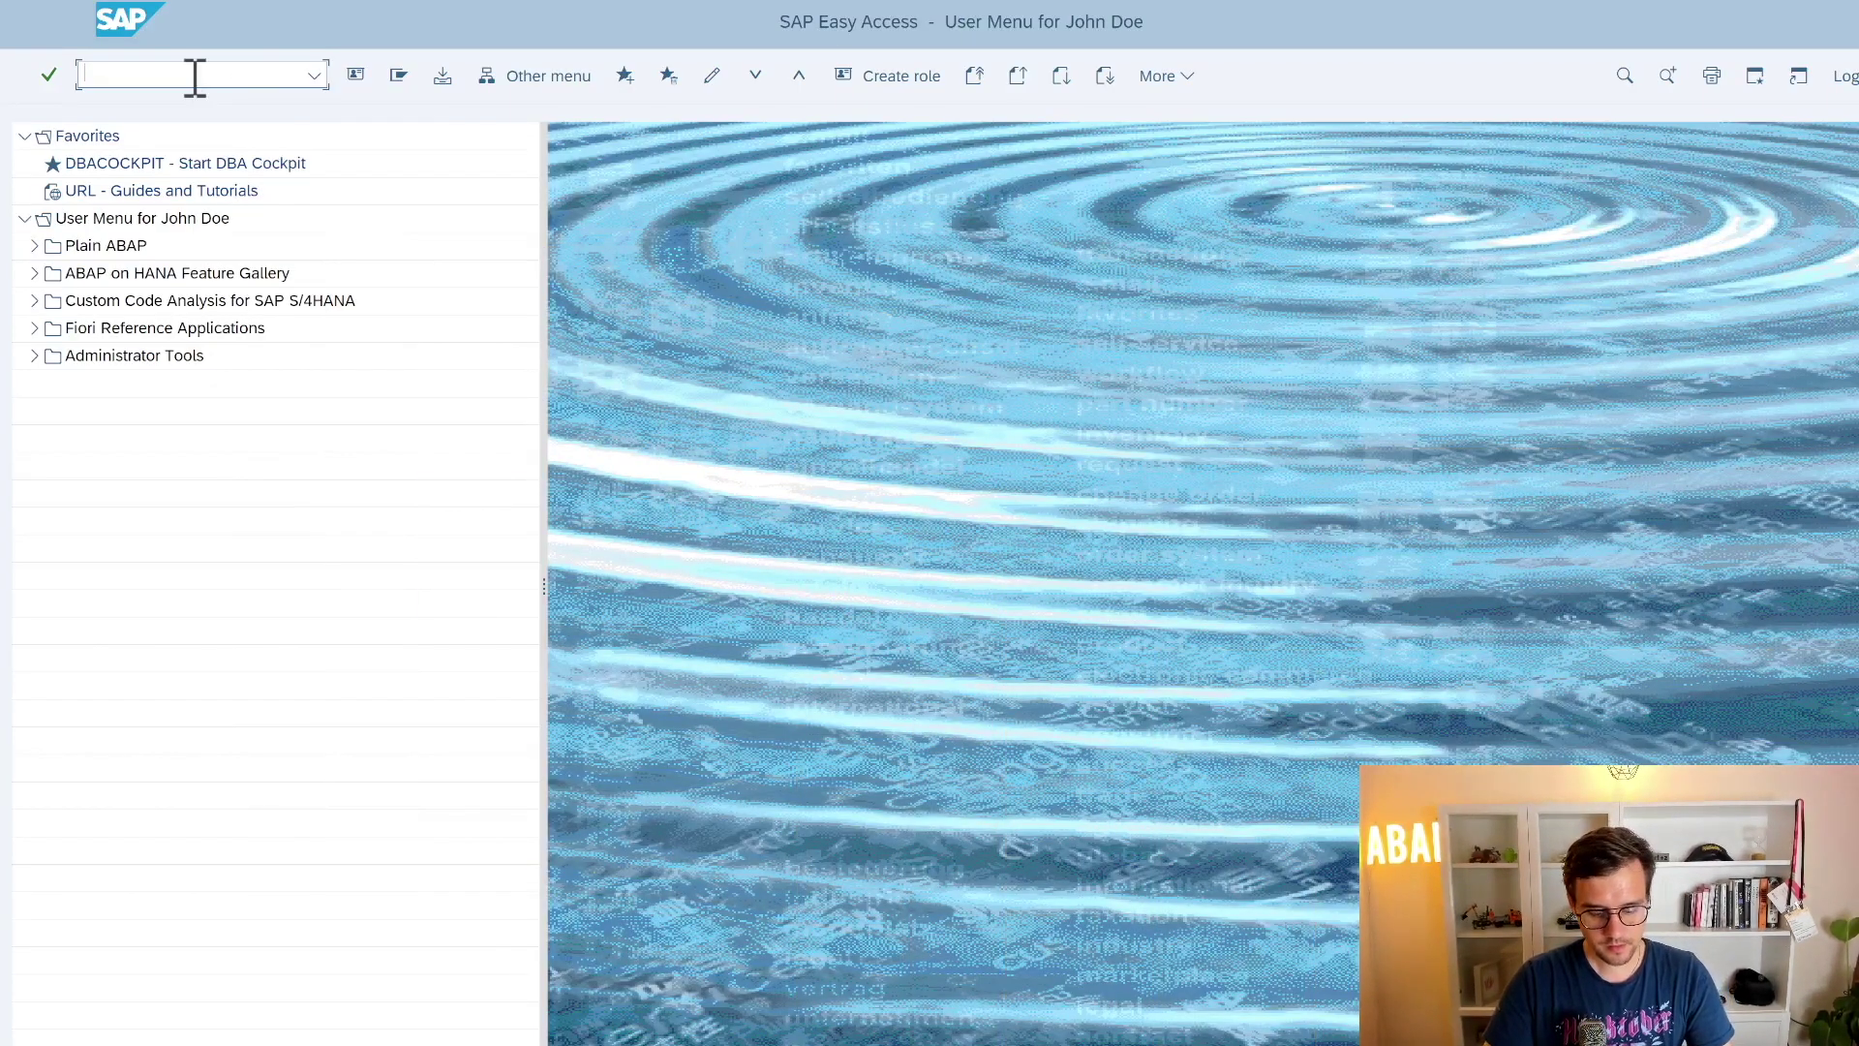
type("se16")
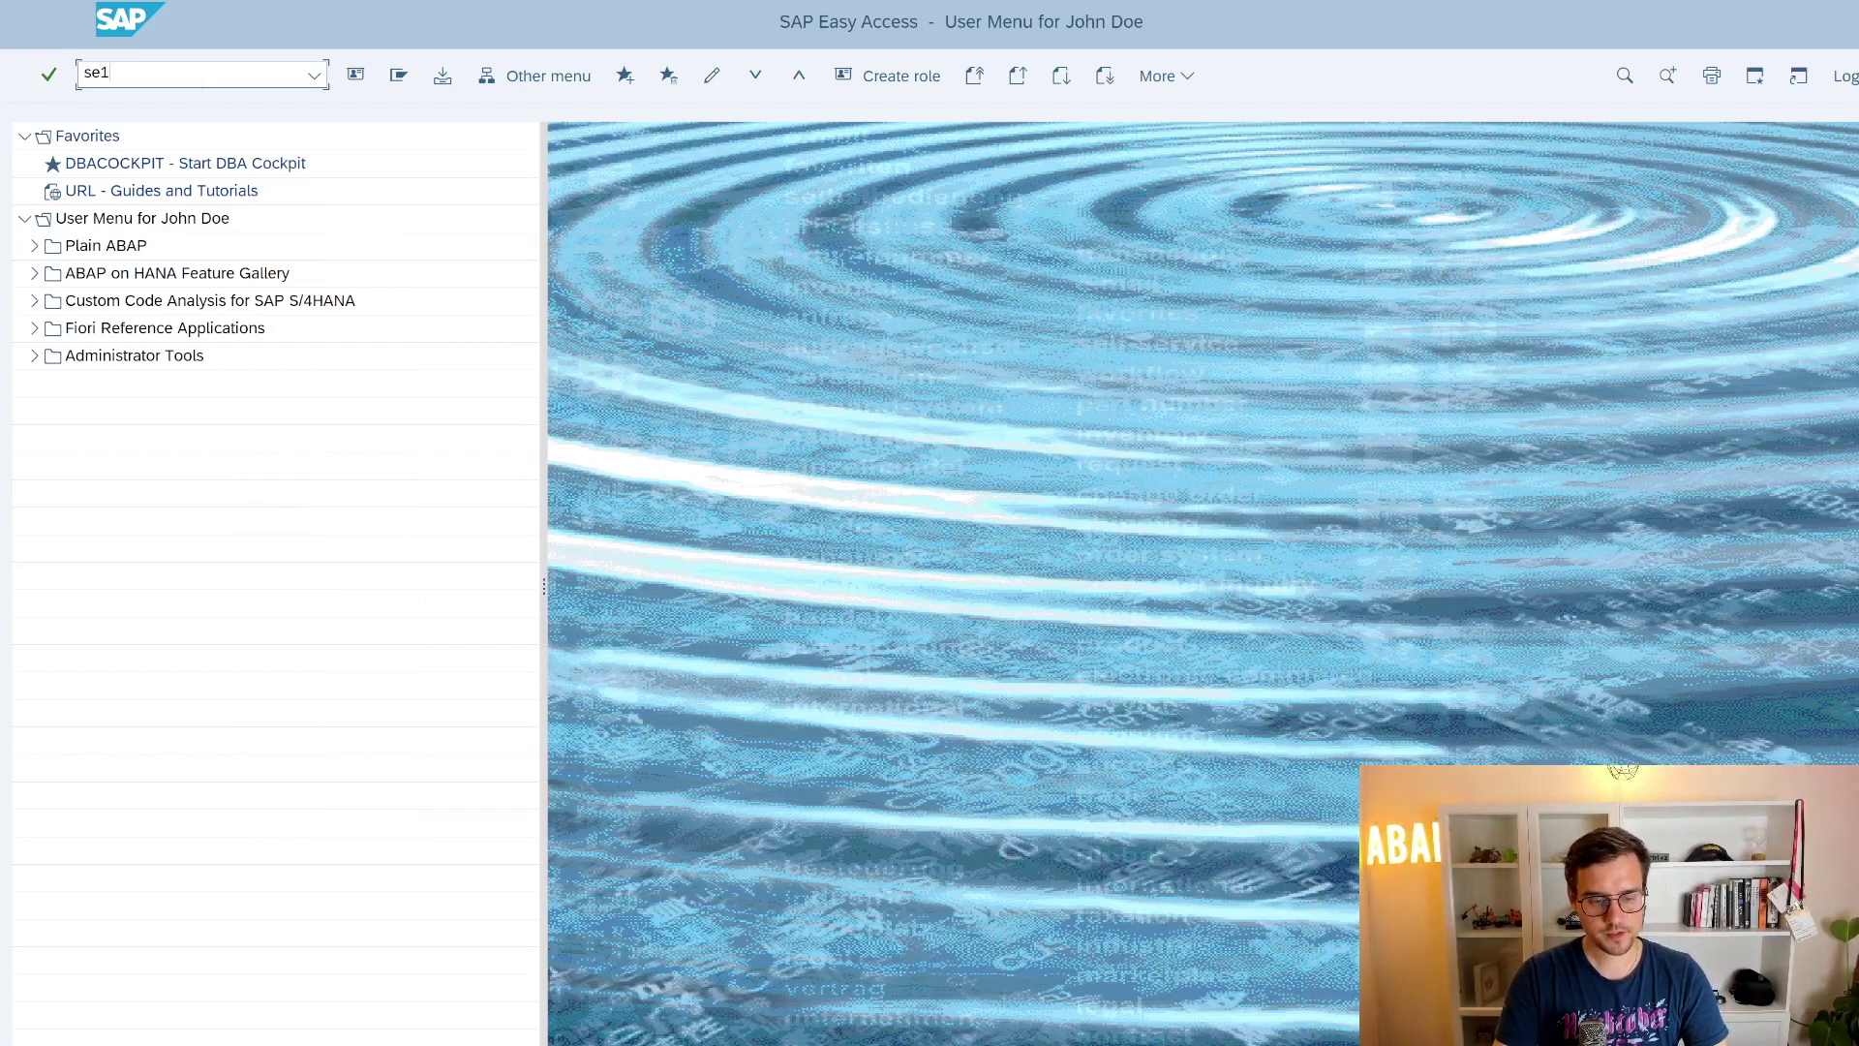
Start transaction SE16 to reach the Data Browser for table SPFLI
key("Return")
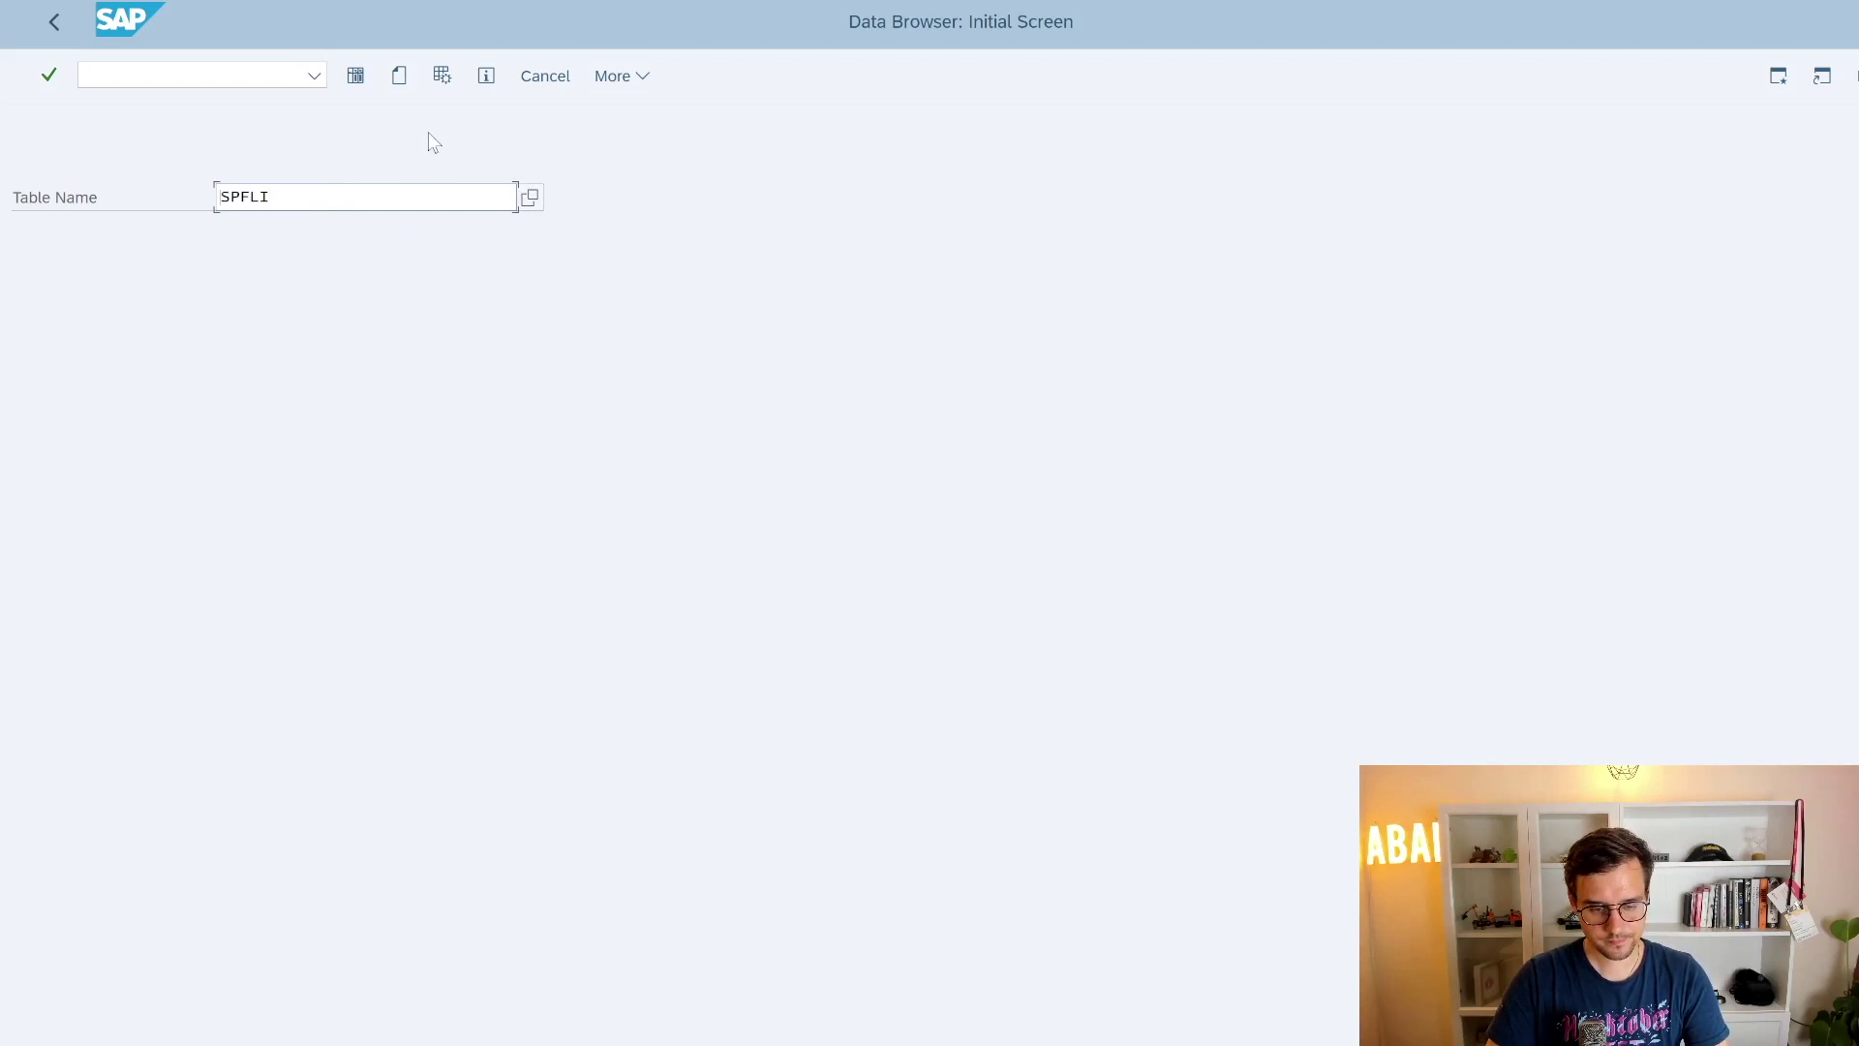
Open the Table Contents (F7) selection screen for SPFLI
left_click(359, 76)
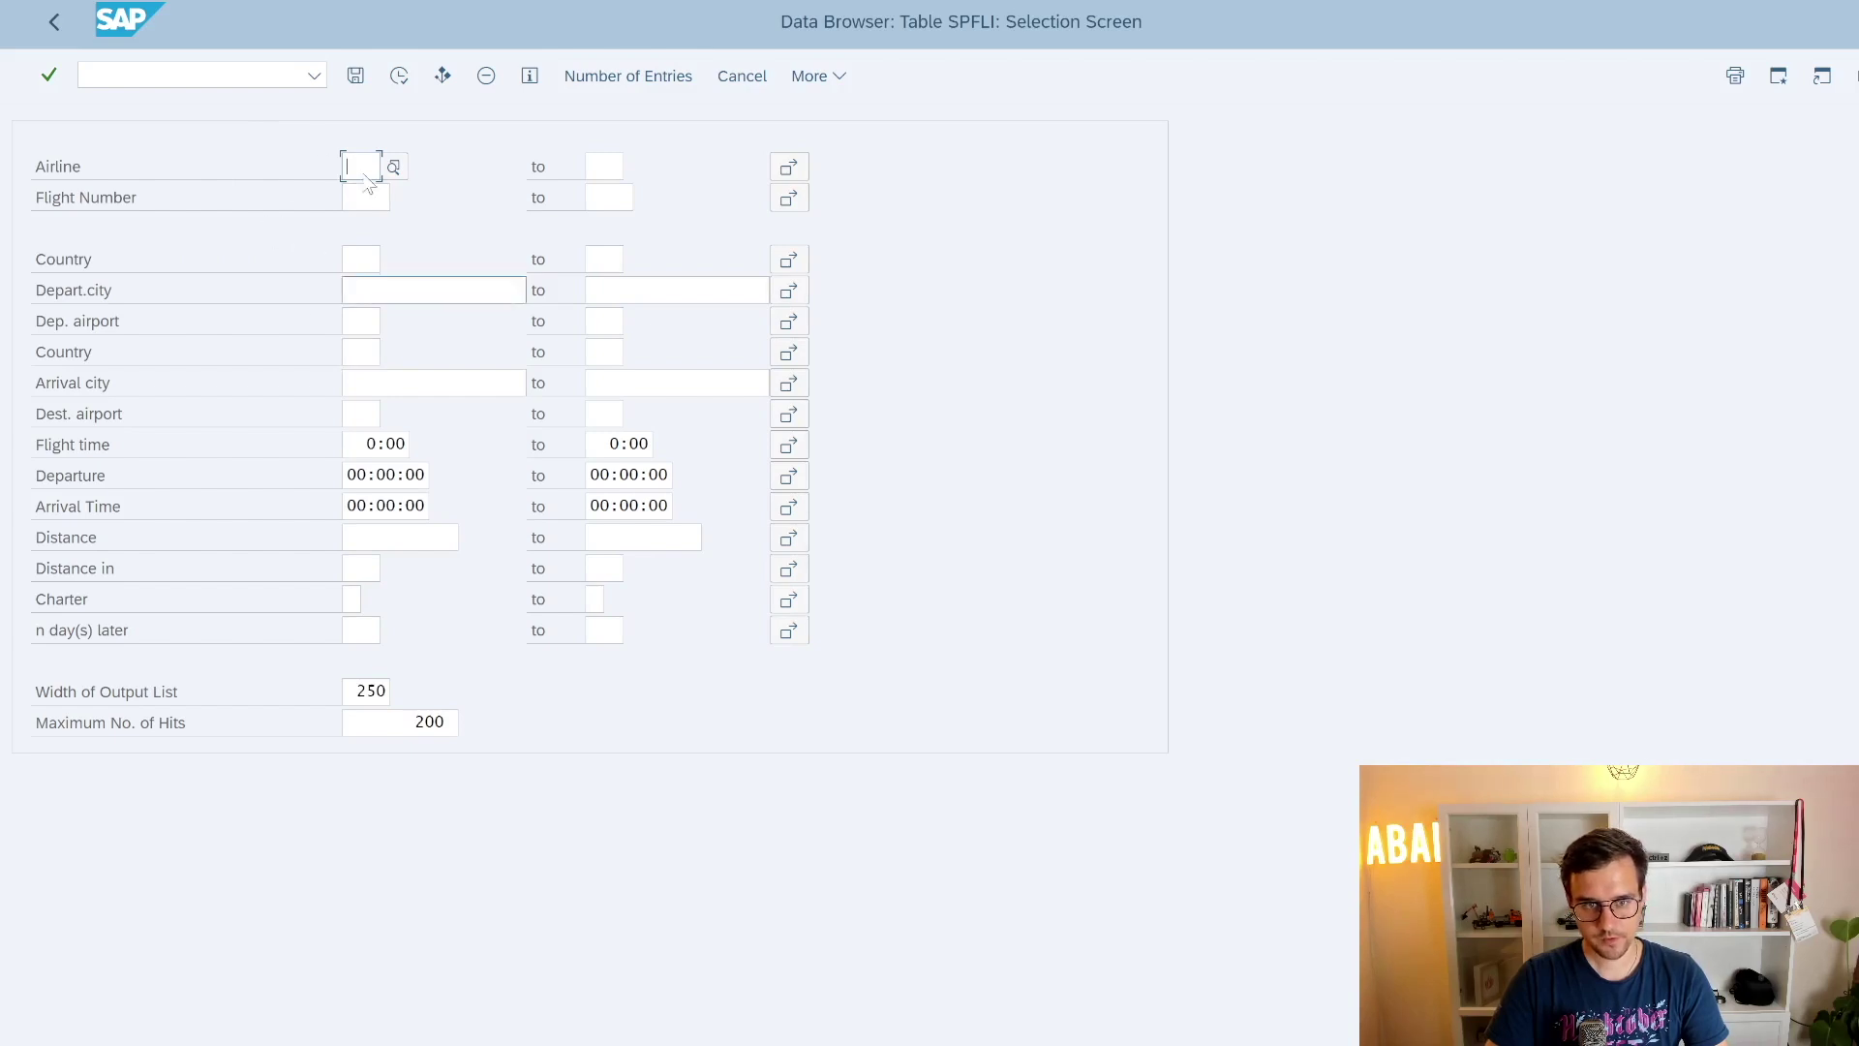
Execute the unfiltered SPFLI selection to list all 14 flight connections
left_click(400, 76)
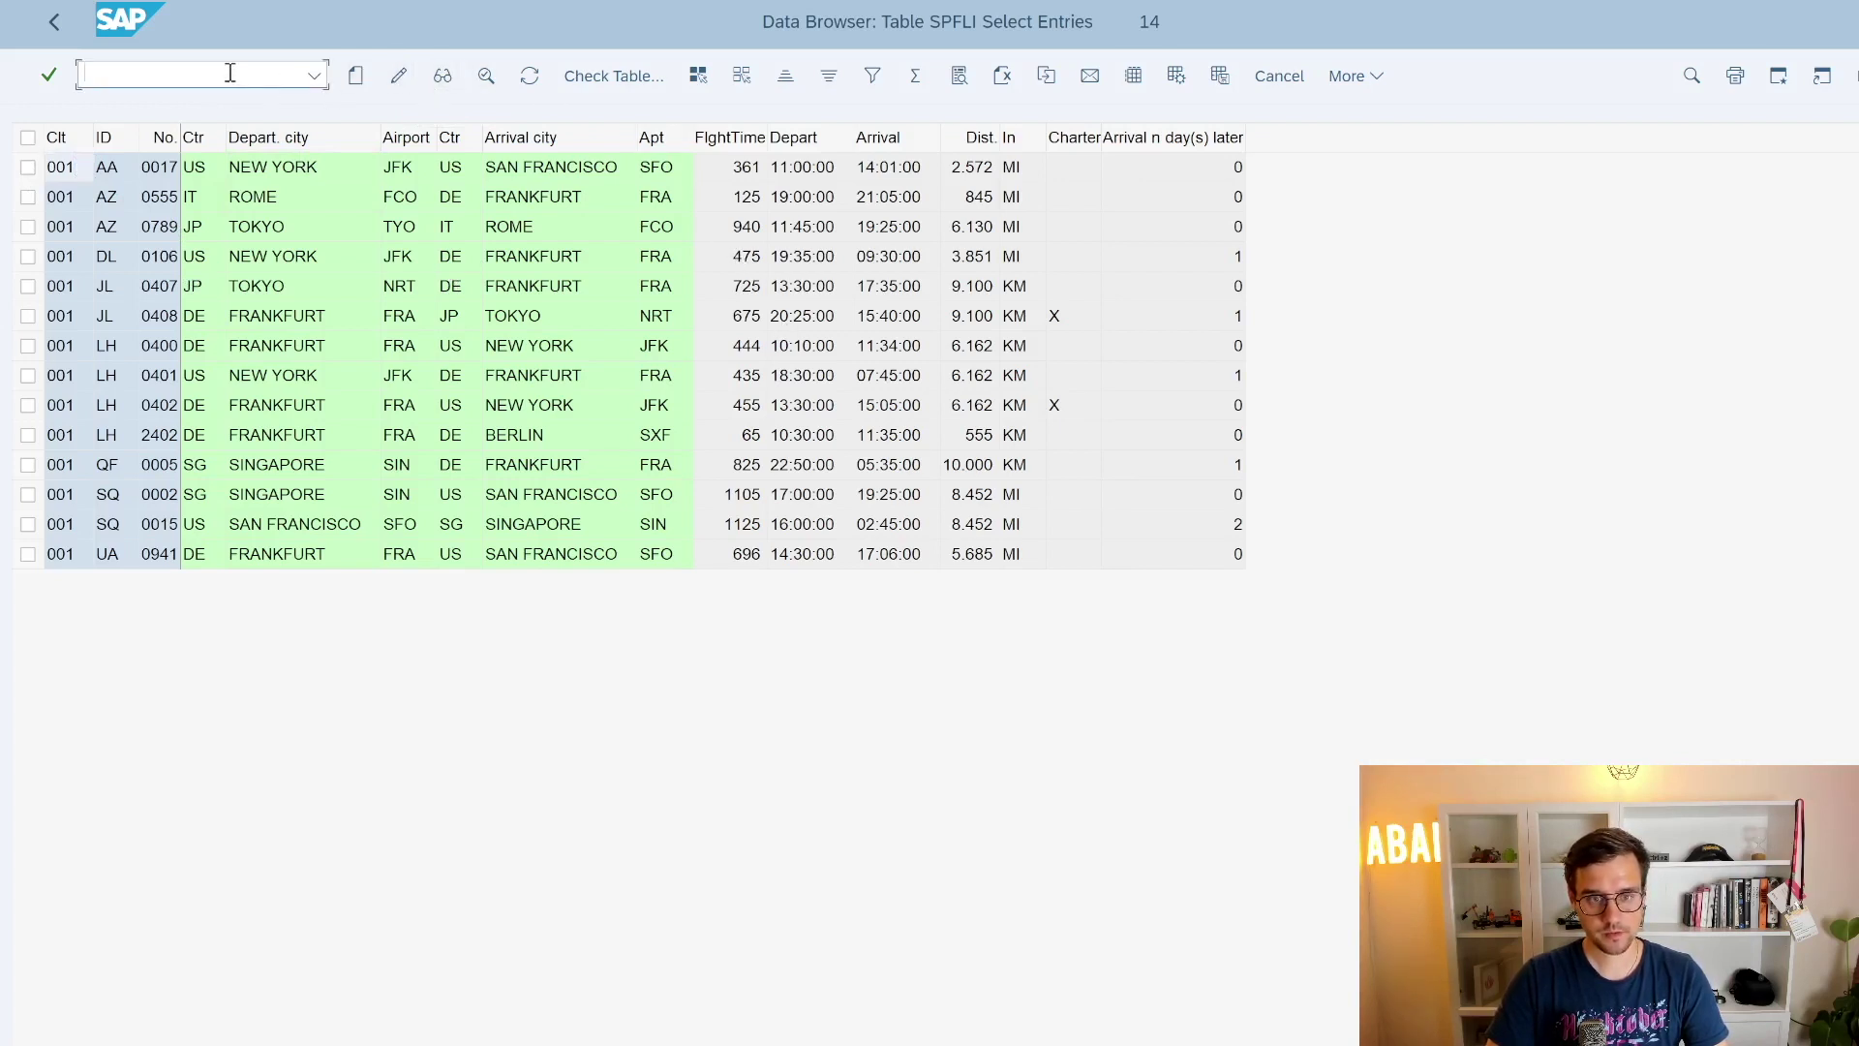
type("/h")
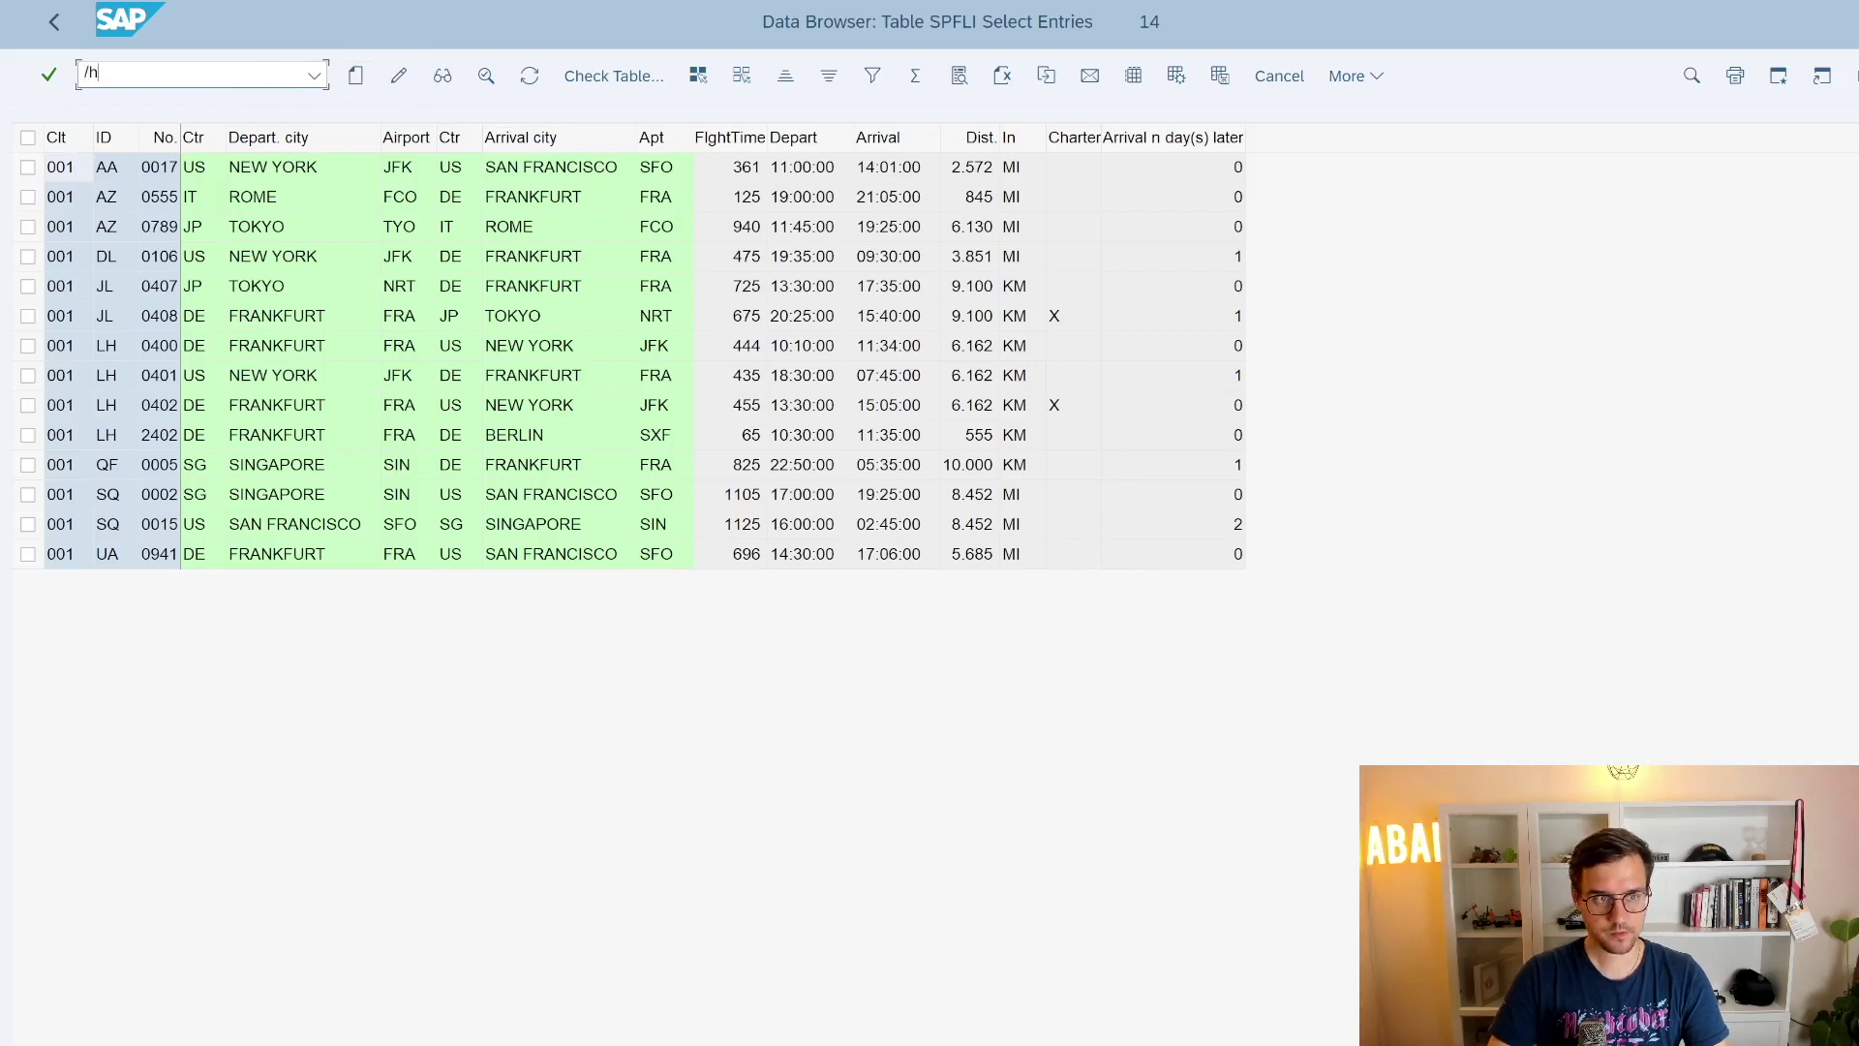
Switch on debugging with /hs, then display an SPFLI entry to launch the ABAP Debugger
key("Return")
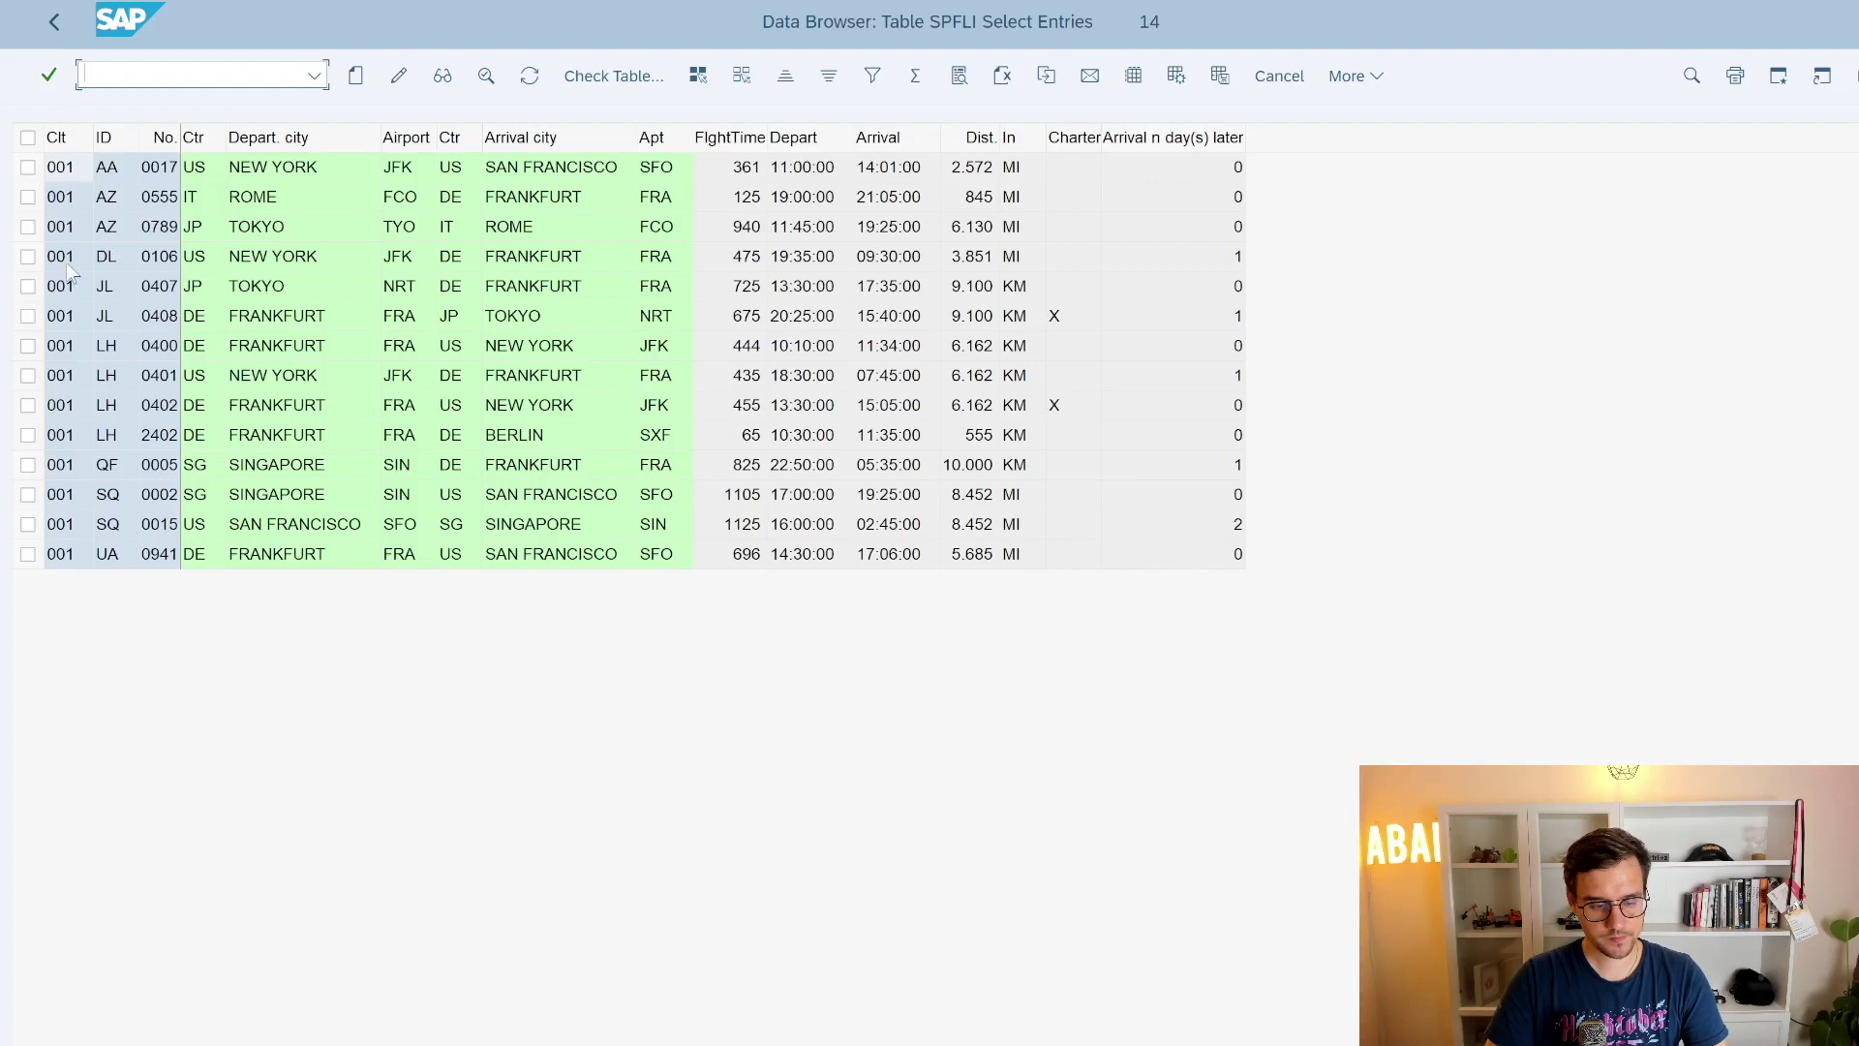
left_click(441, 75)
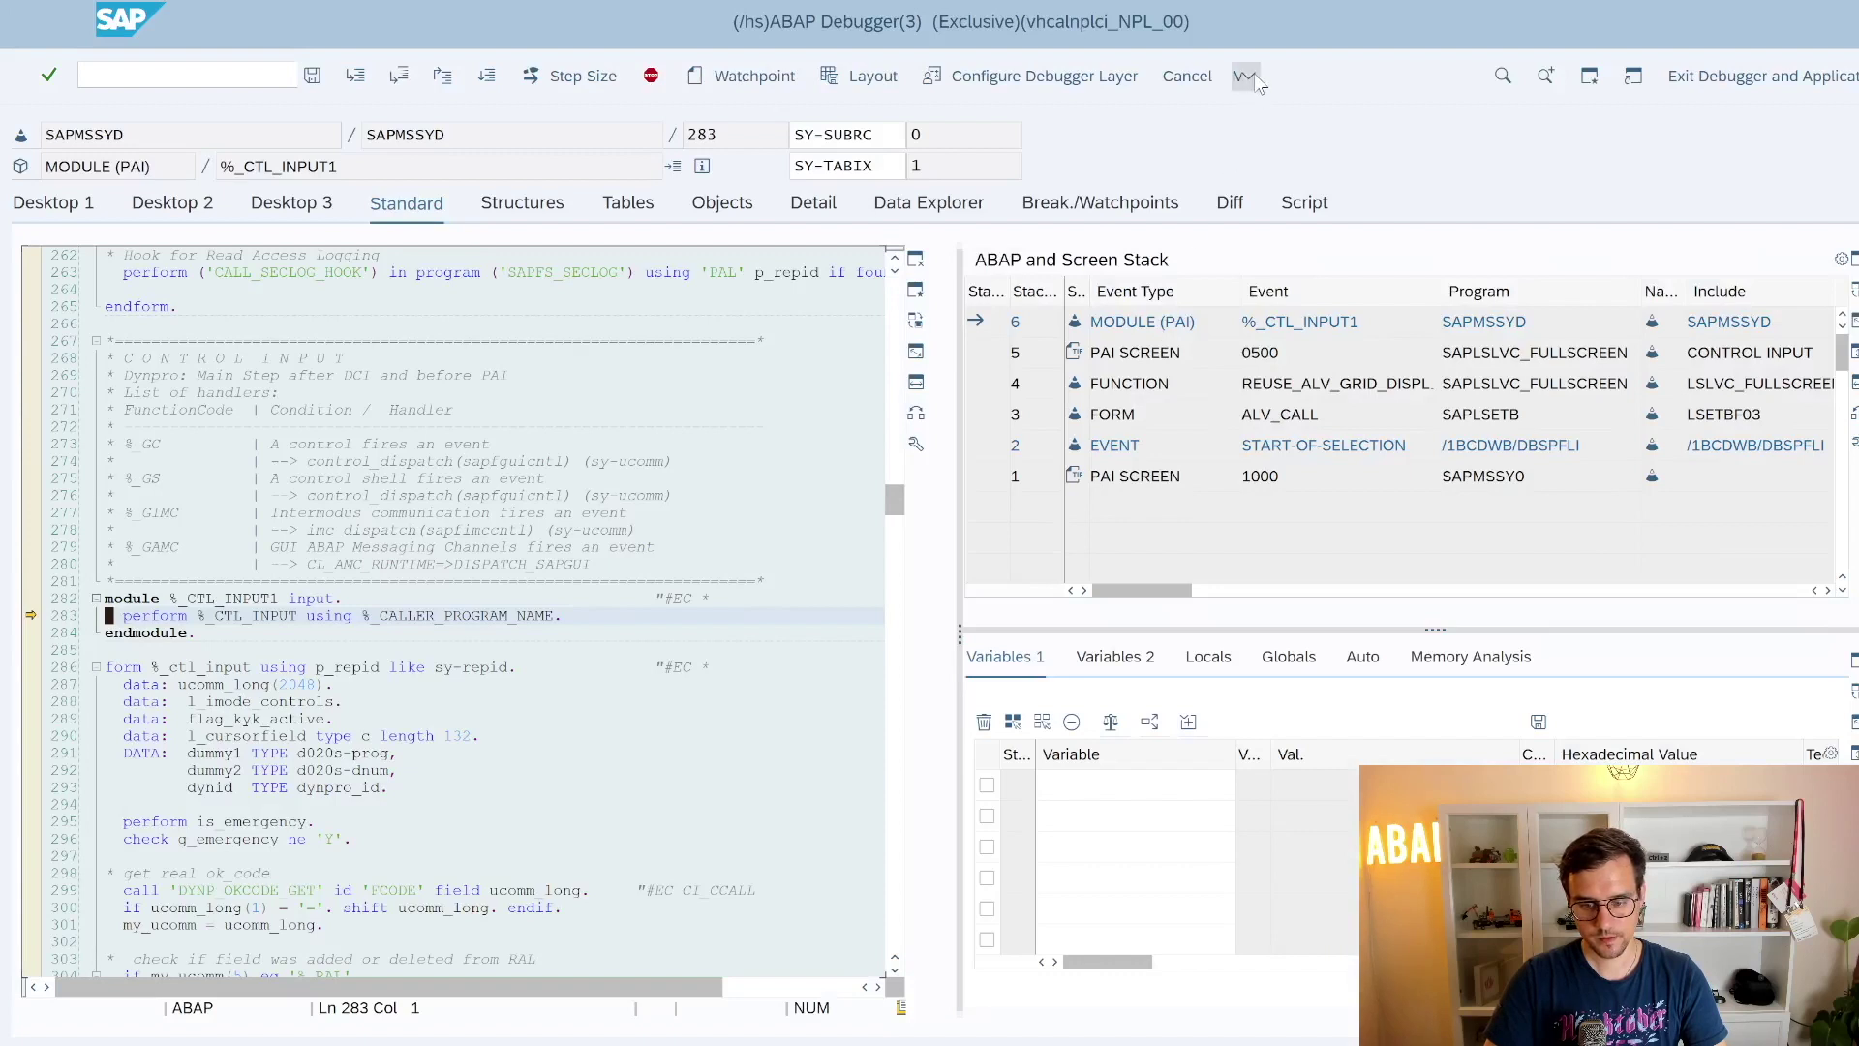
Choose Breakpoint at Subroutine from the debugger's More > Breakpoints menu
left_click(1247, 78)
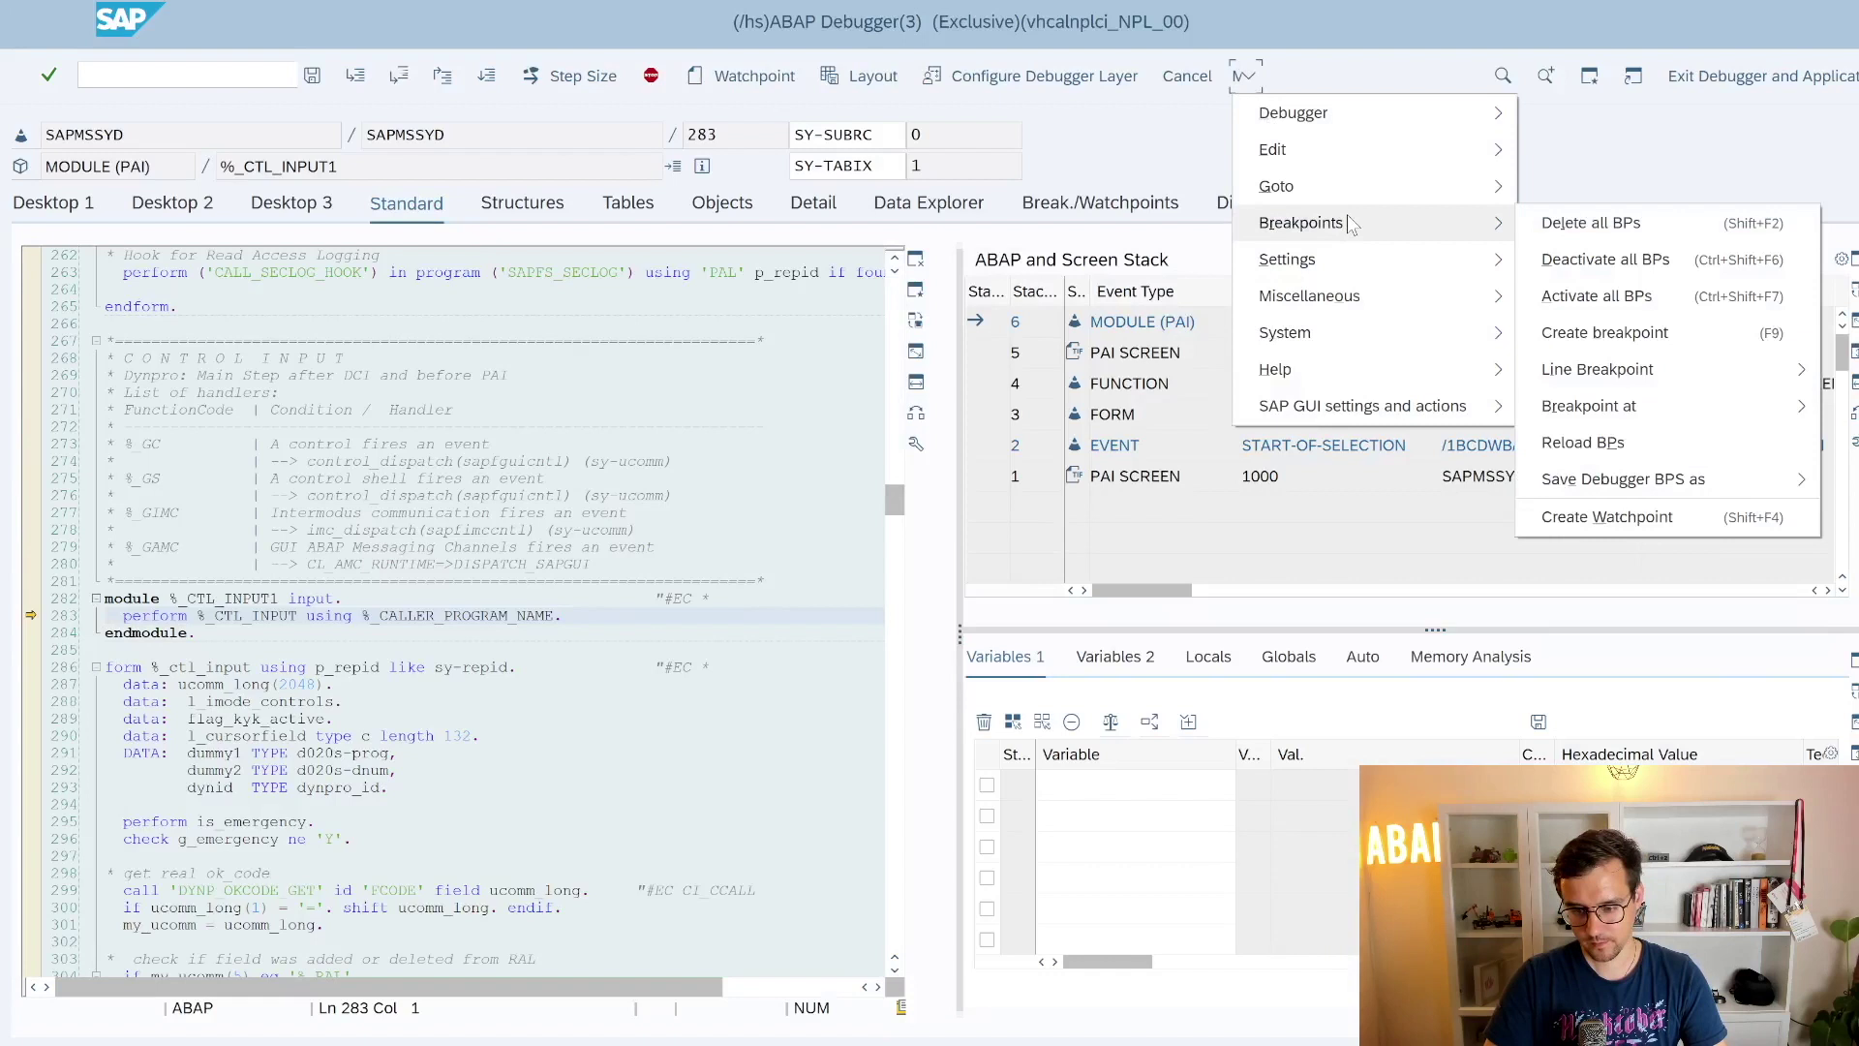
mouse_move(1301, 222)
mouse_move(1589, 405)
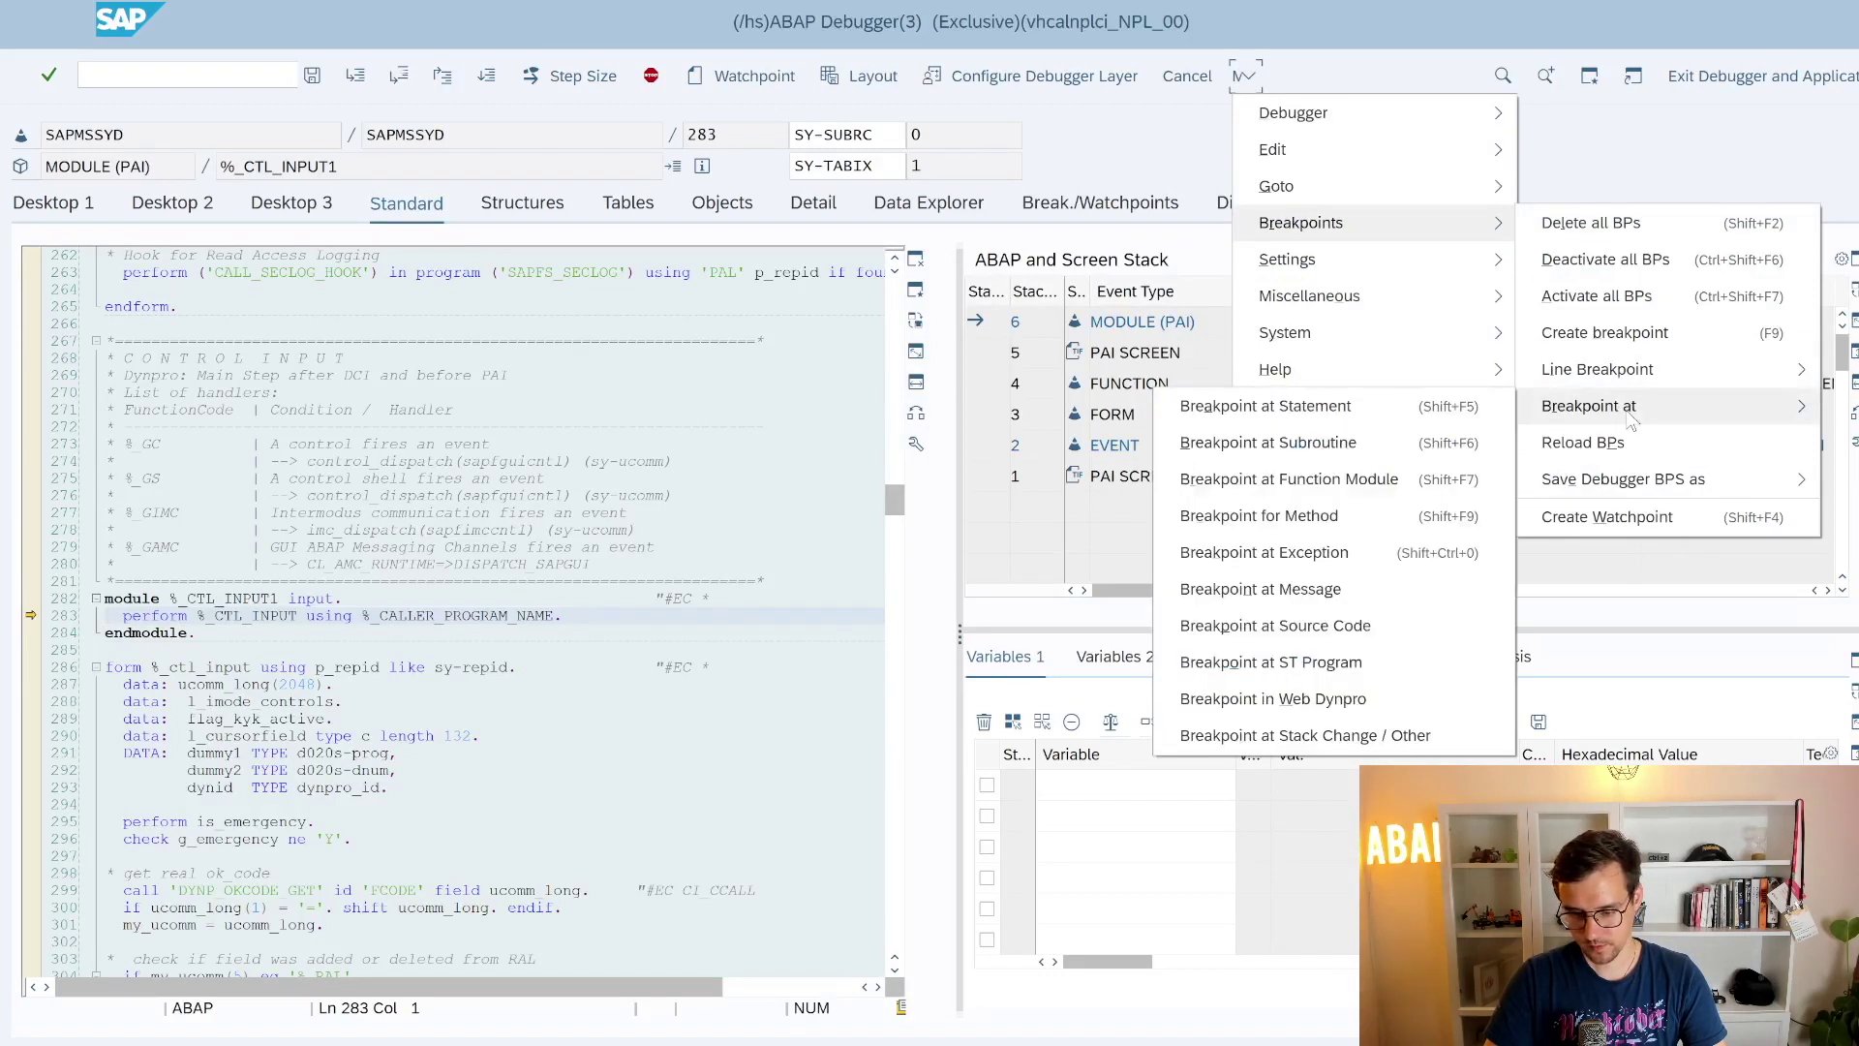
left_click(1275, 445)
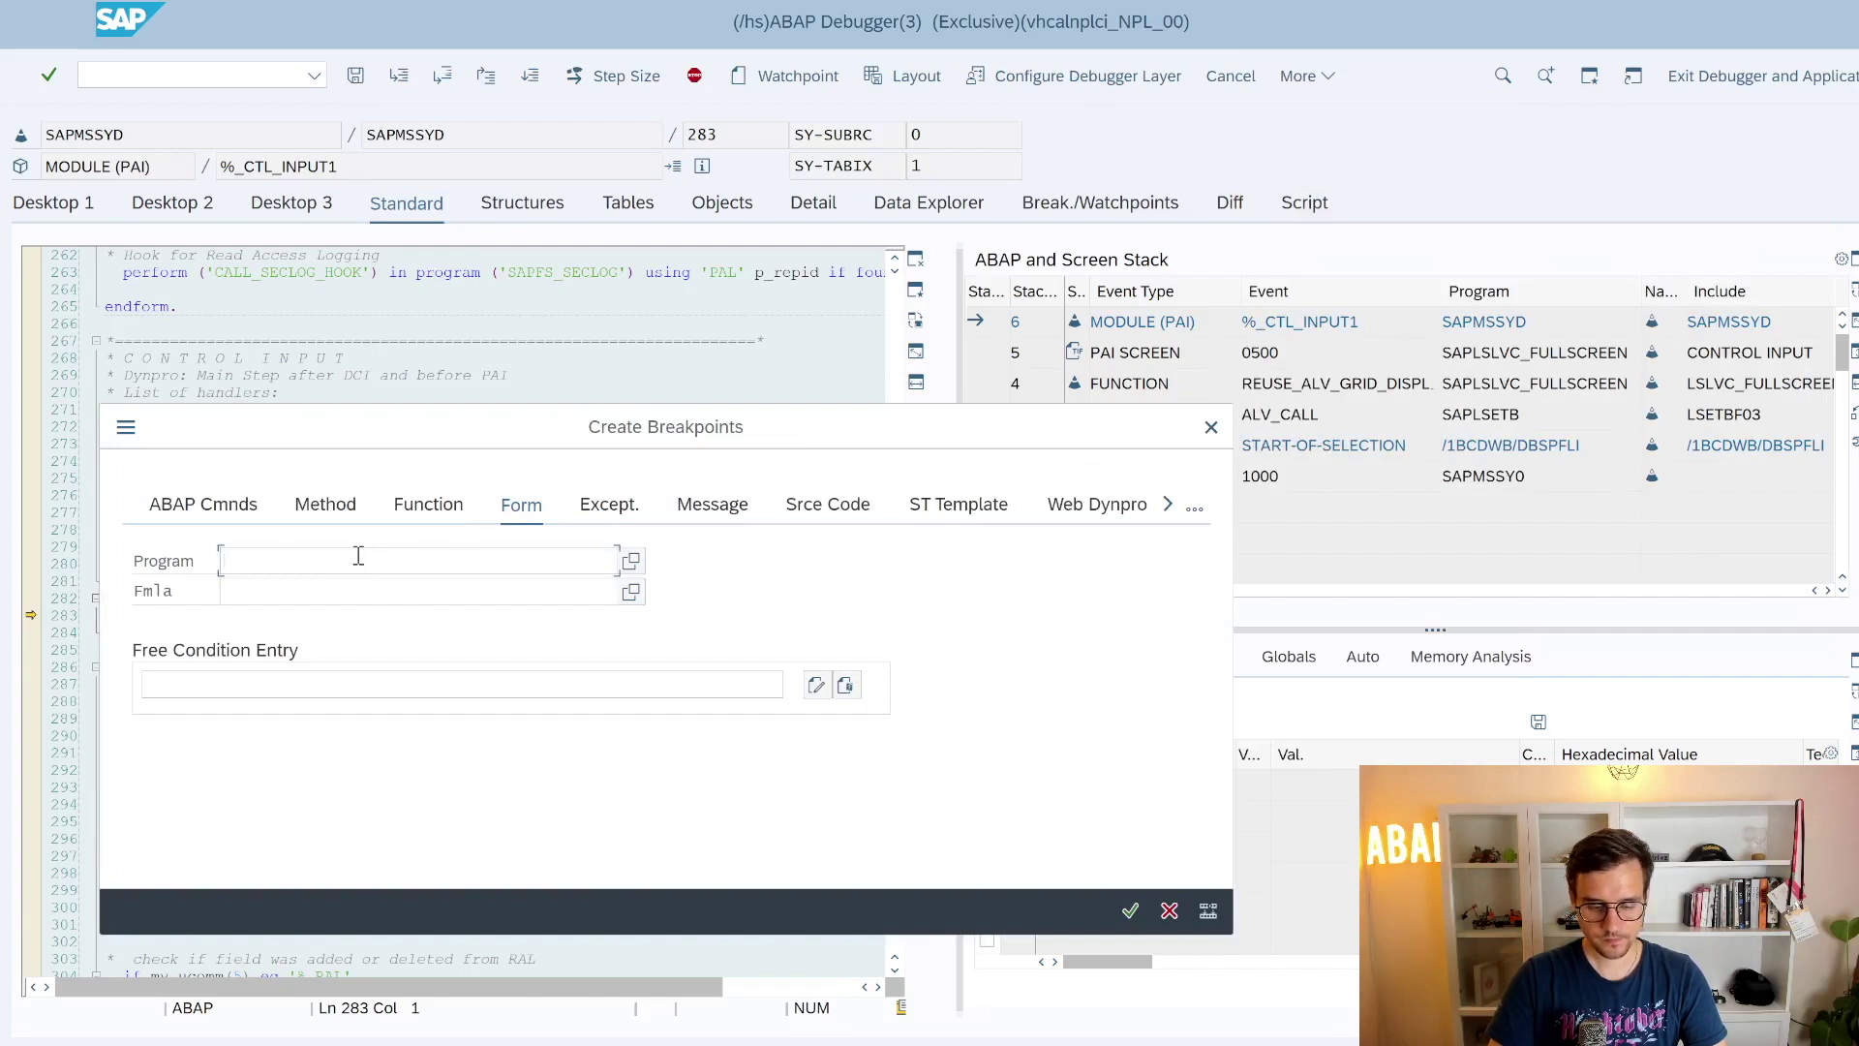
Create a subroutine breakpoint for program SAPLSETB, form SET_STATUS_VAL, using input history
key("Down")
key("Return")
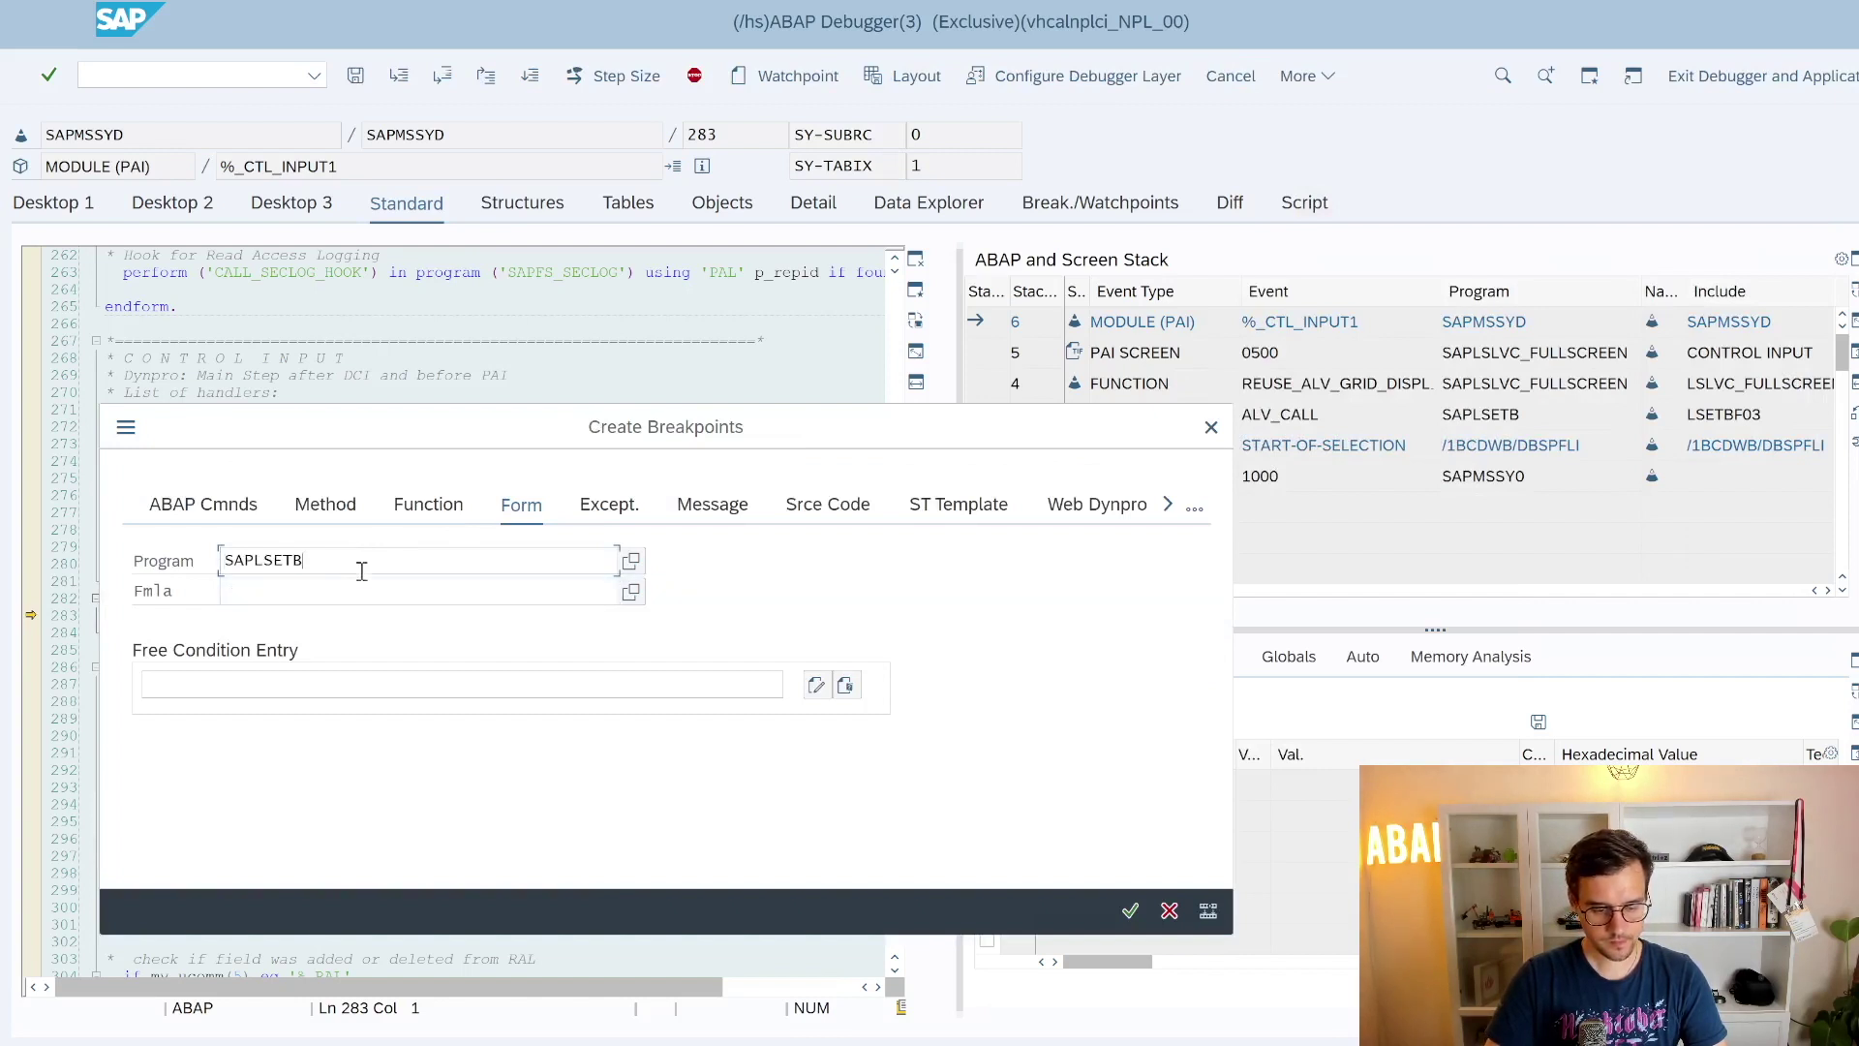
left_click(365, 581)
key("Down")
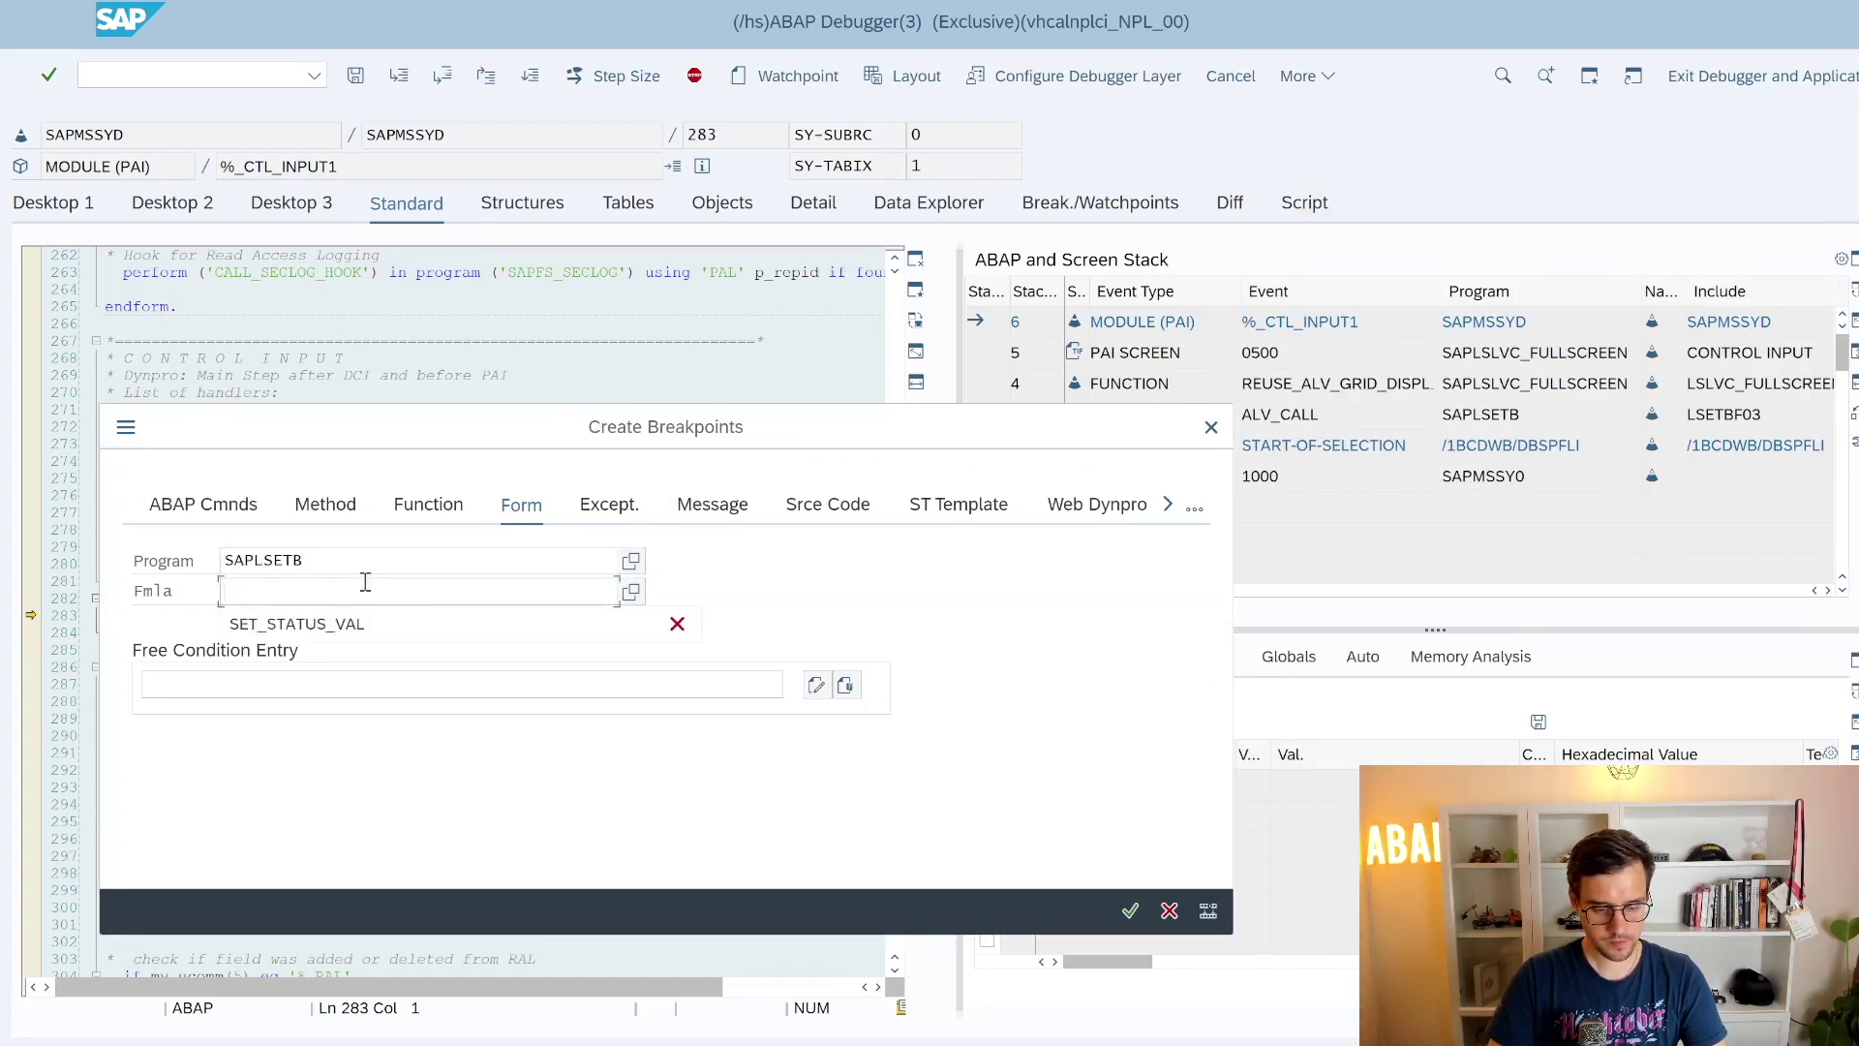
key("Return")
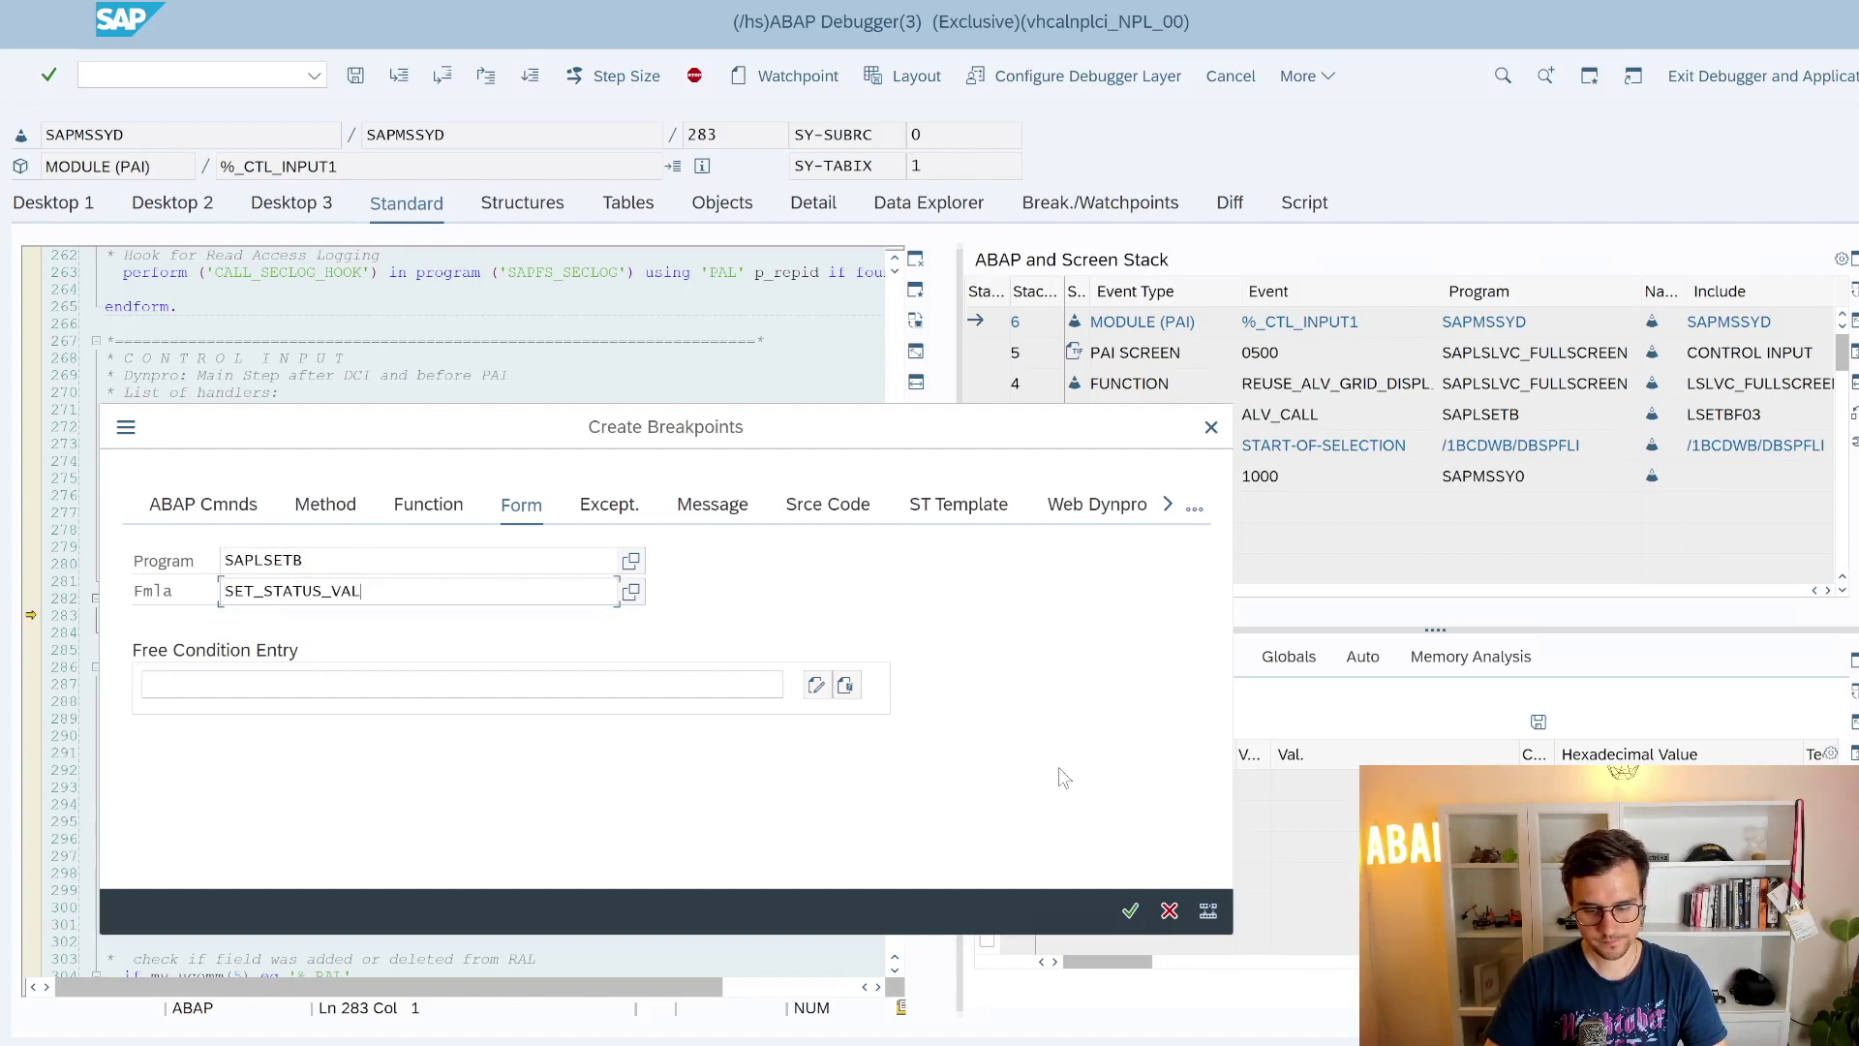
left_click(1129, 910)
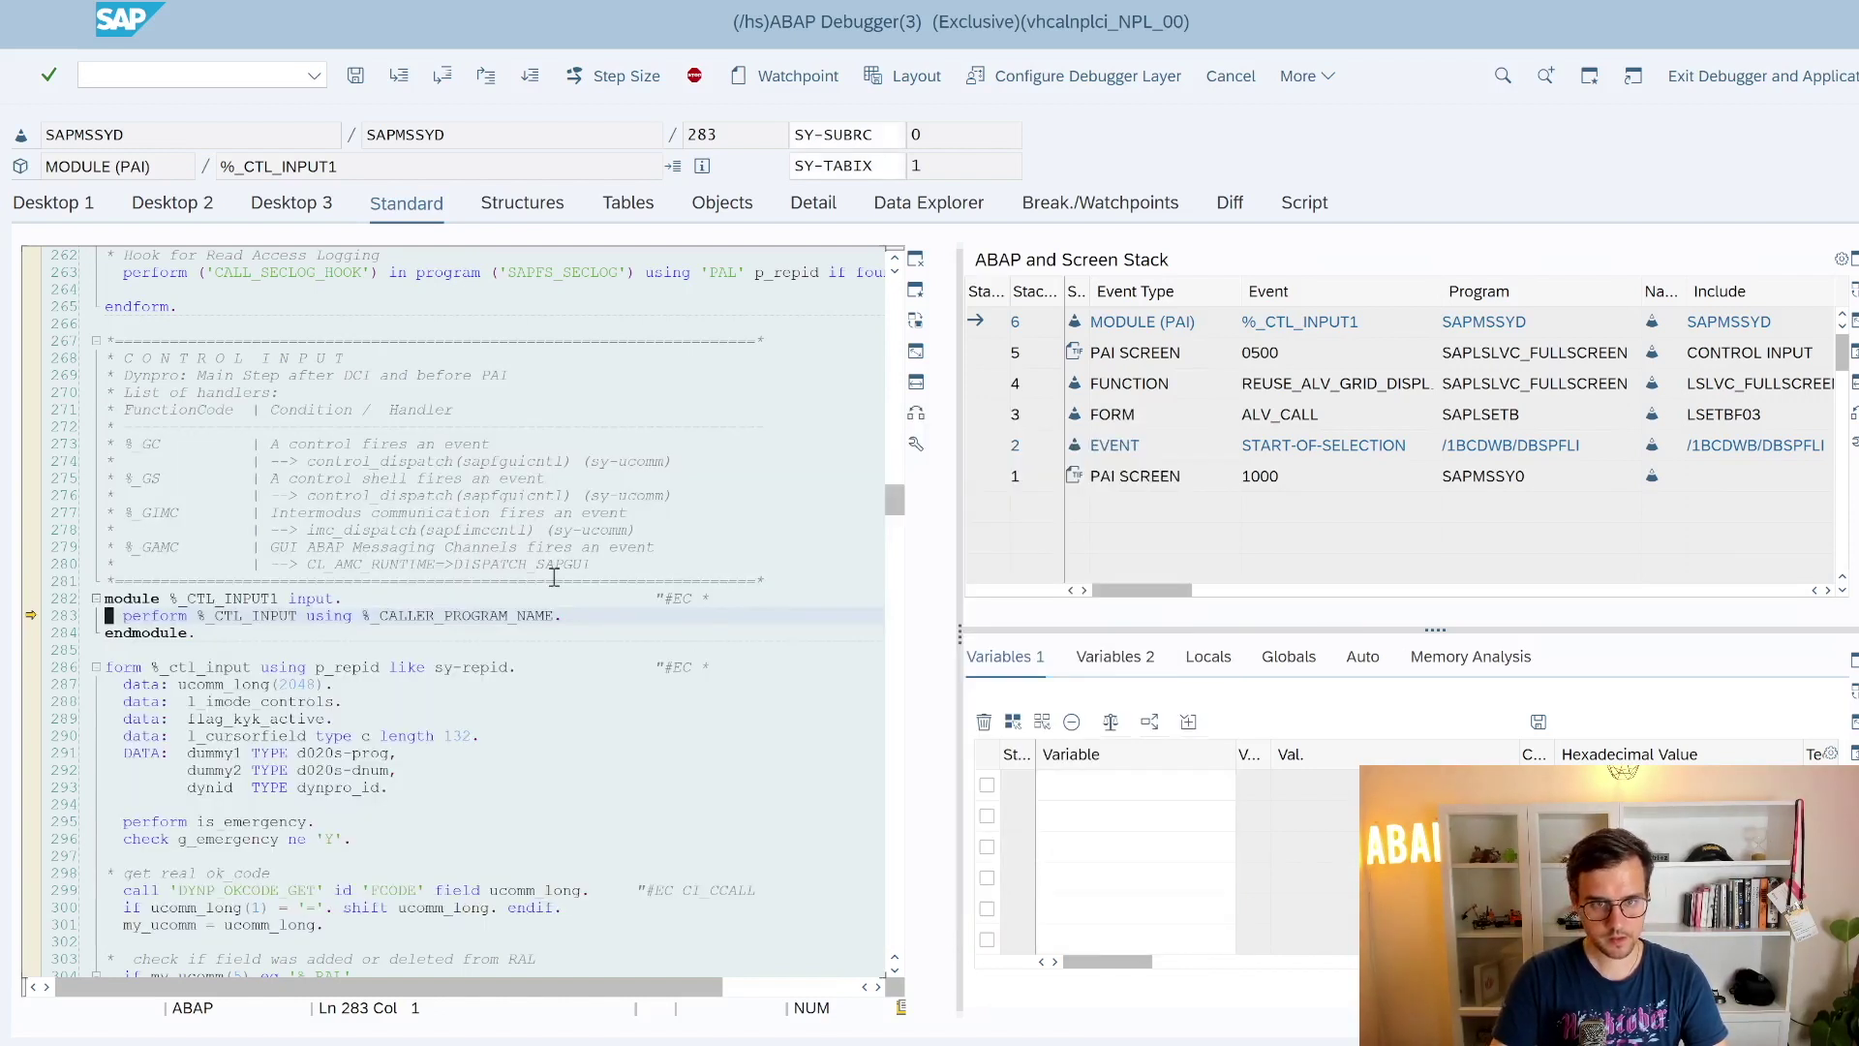
Run to the SET_STATUS_VAL breakpoint and change variable CODE from SHOW to EDIT
key("F8")
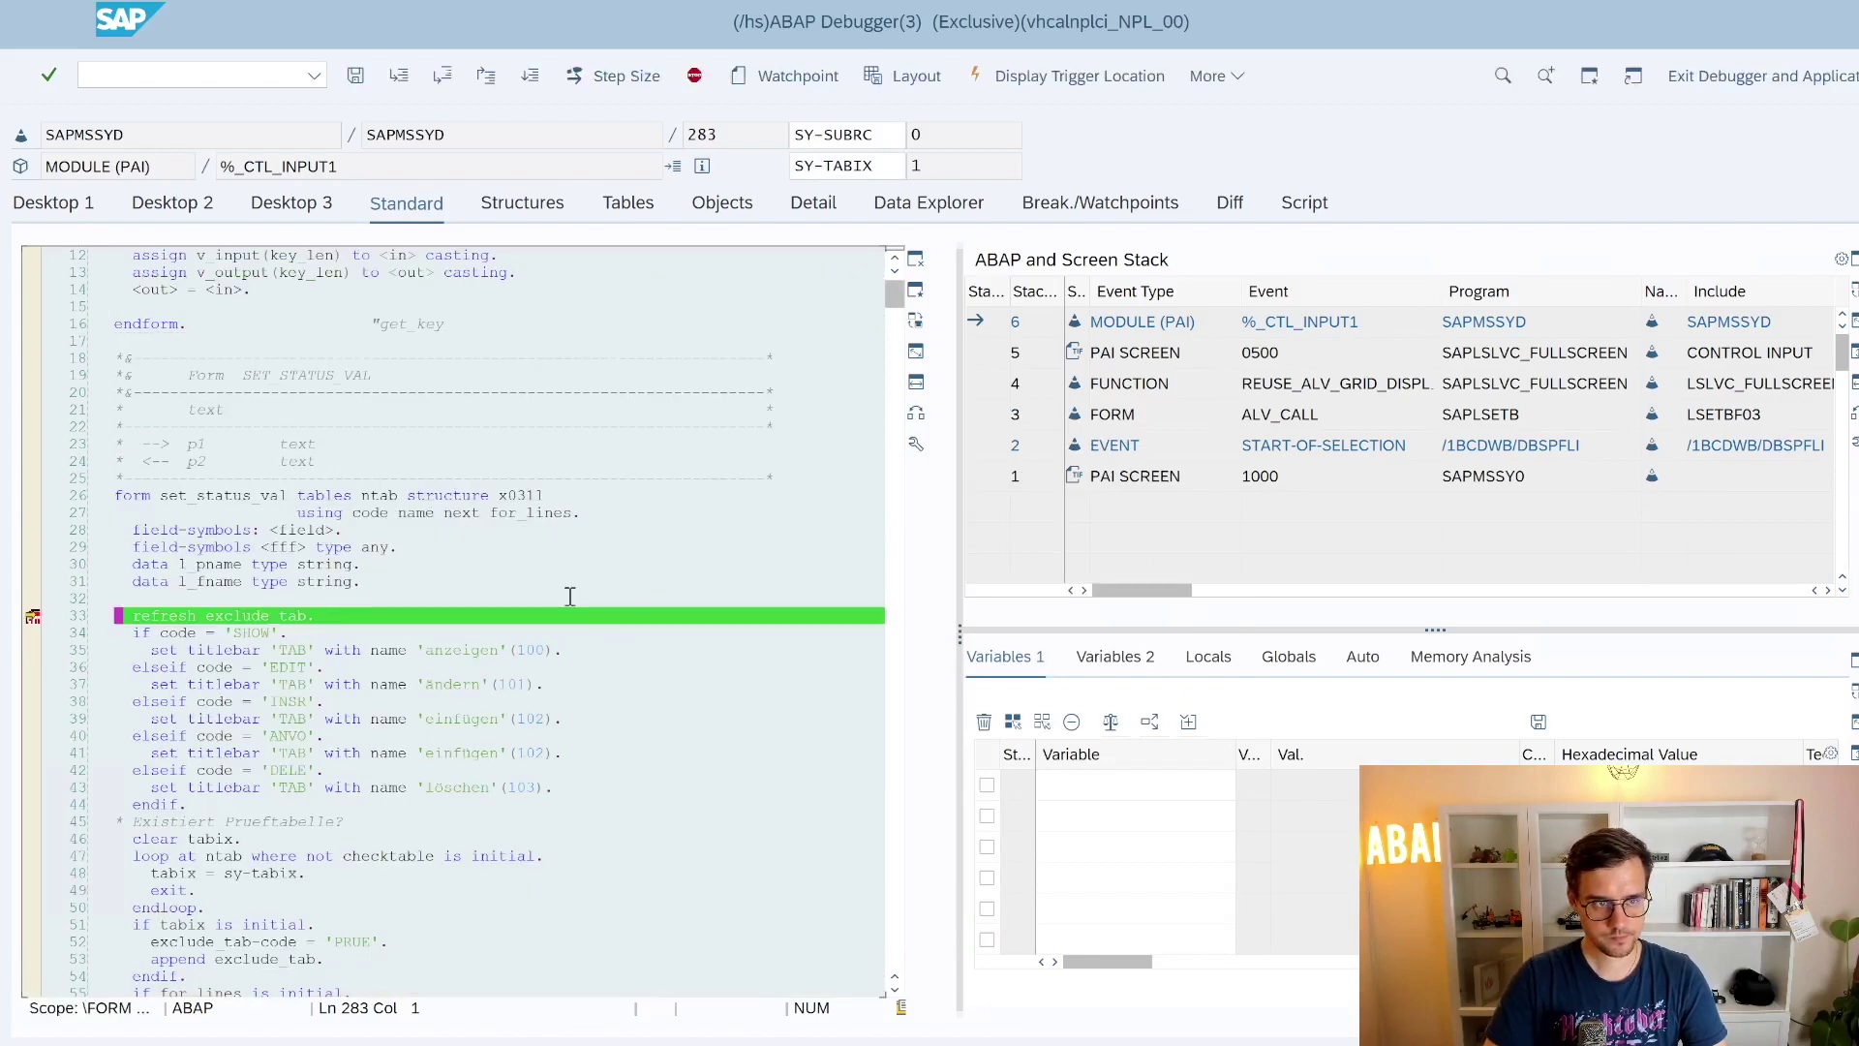
double_click(185, 633)
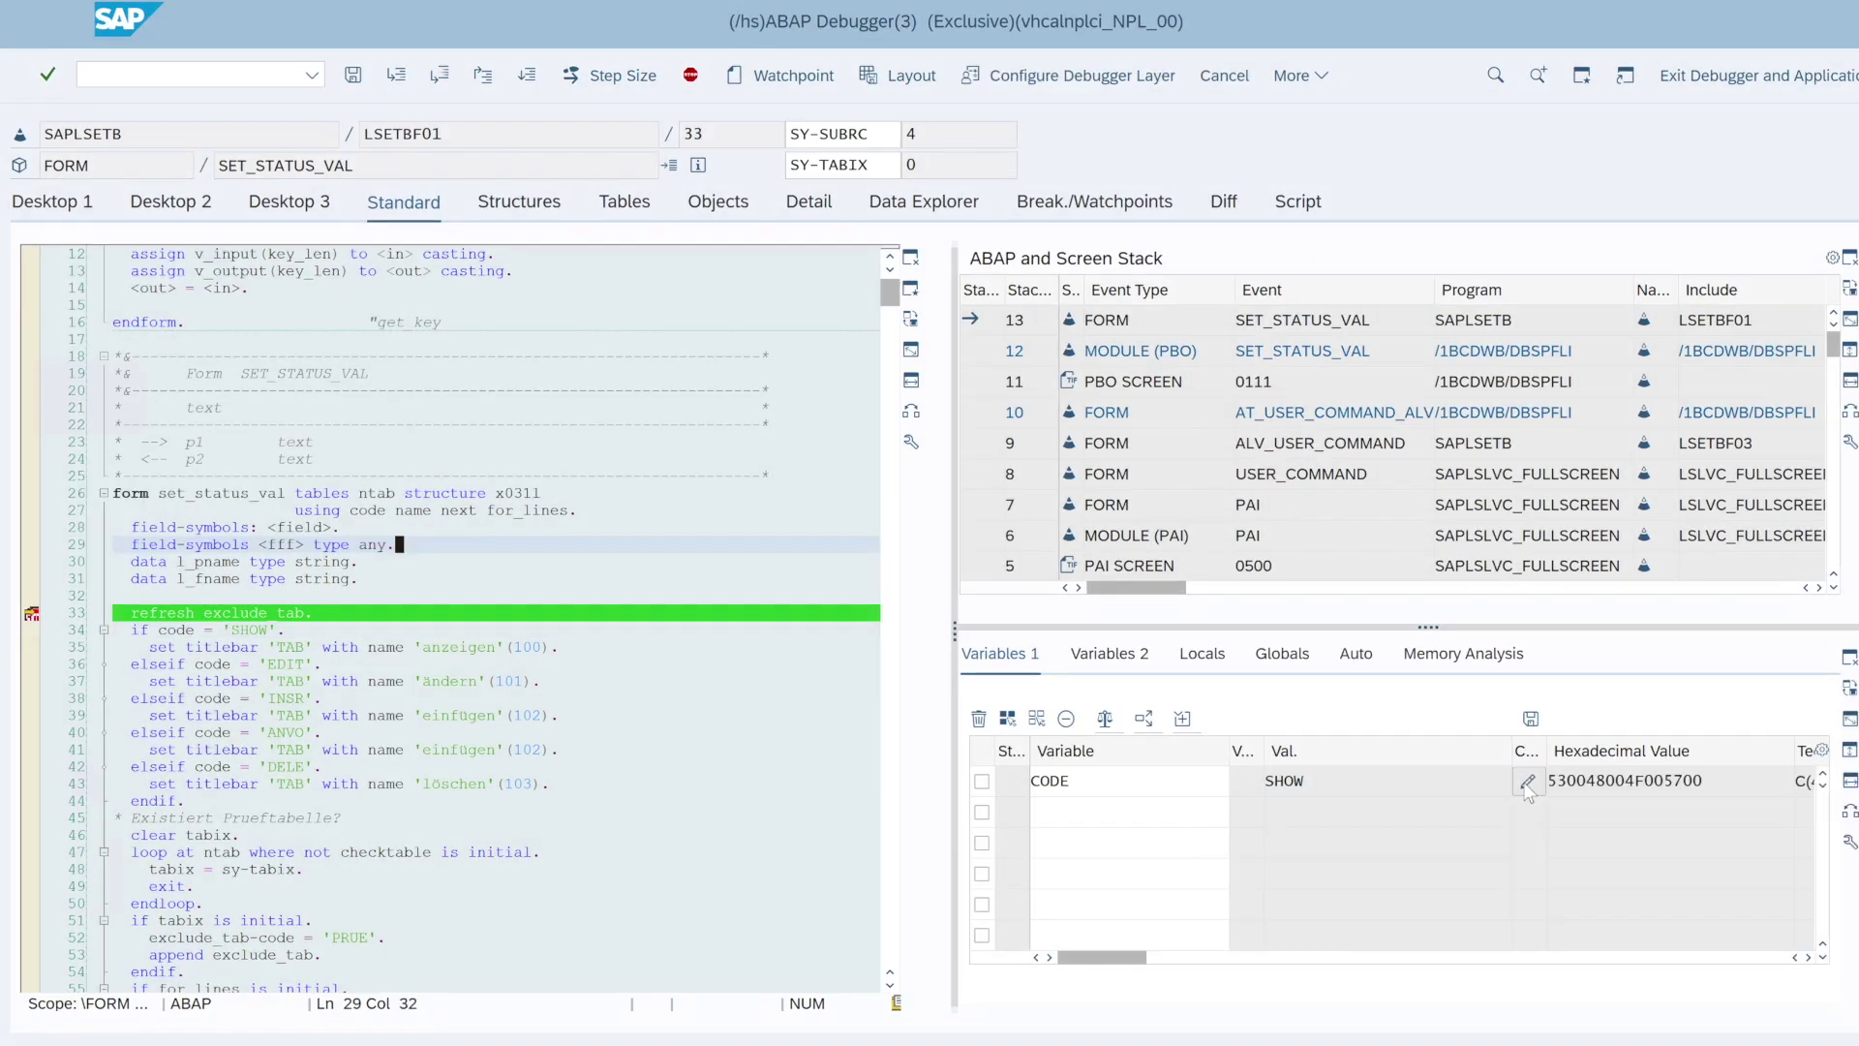
left_click(1527, 783)
key("ctrl+a")
type("EDI")
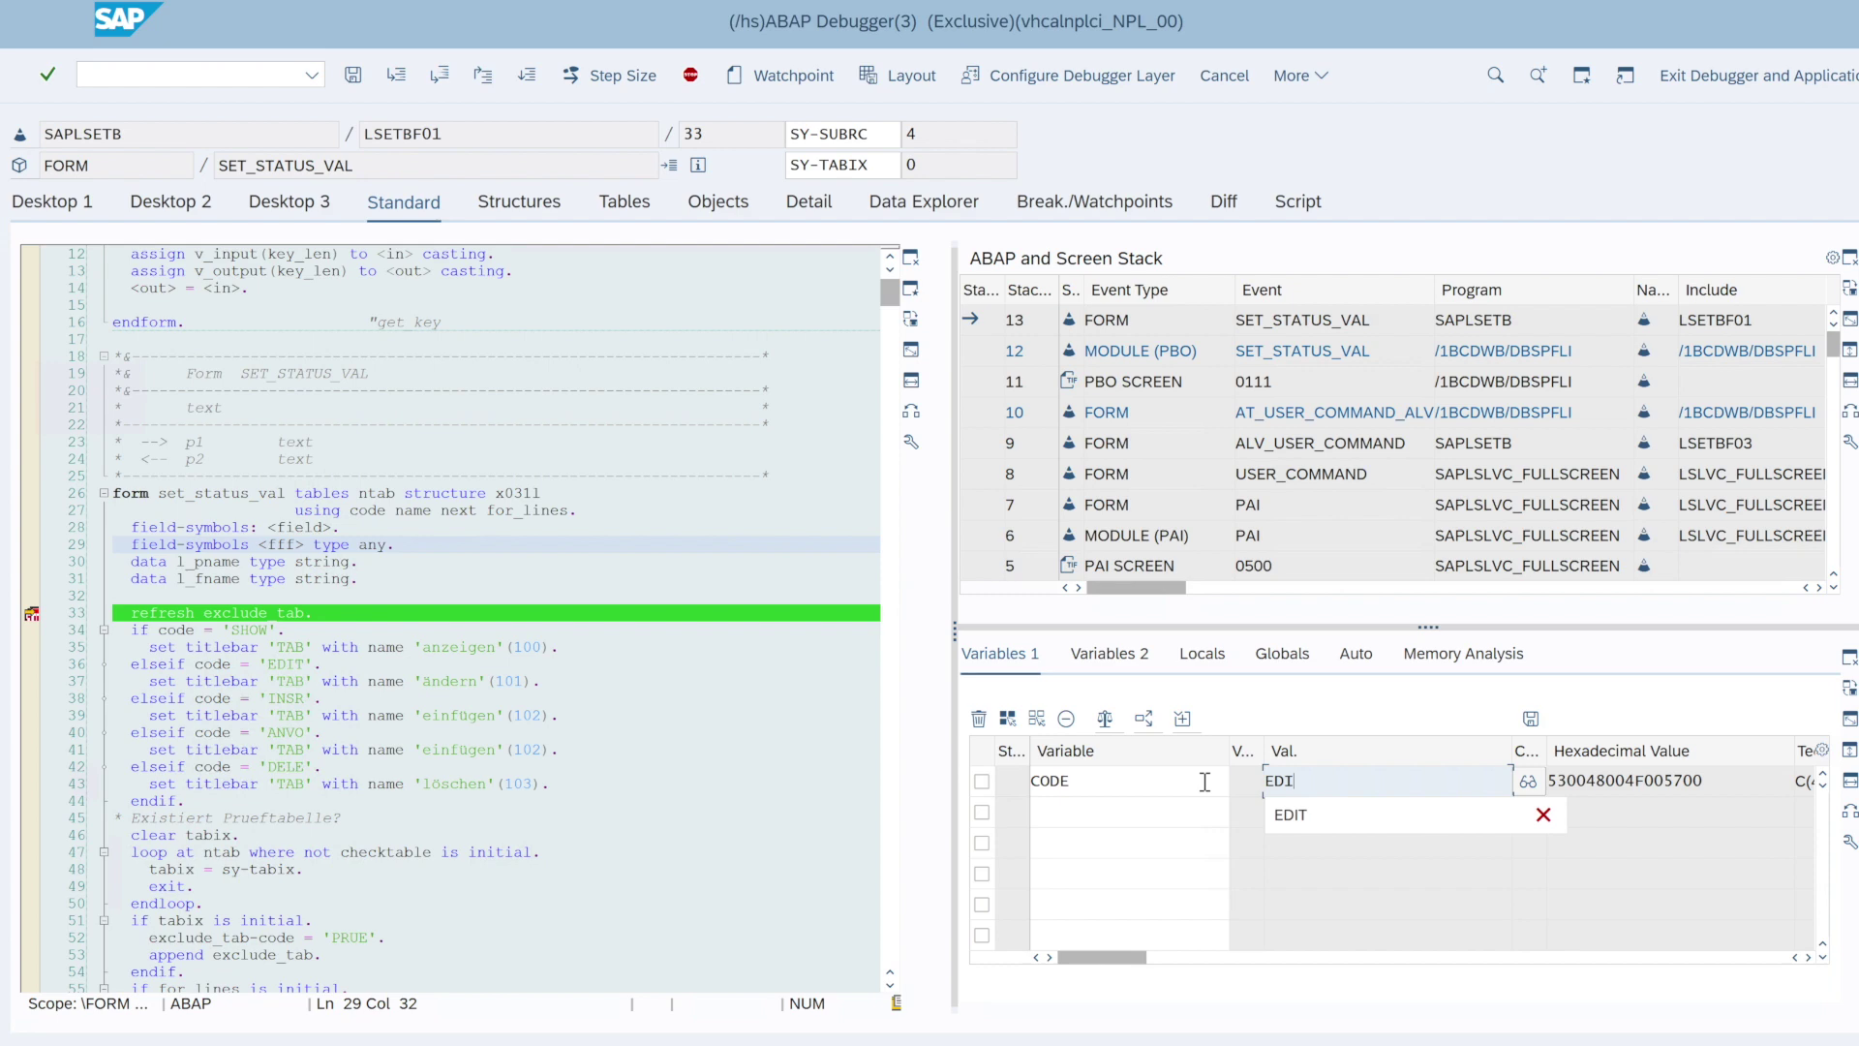
type("T")
key("Return")
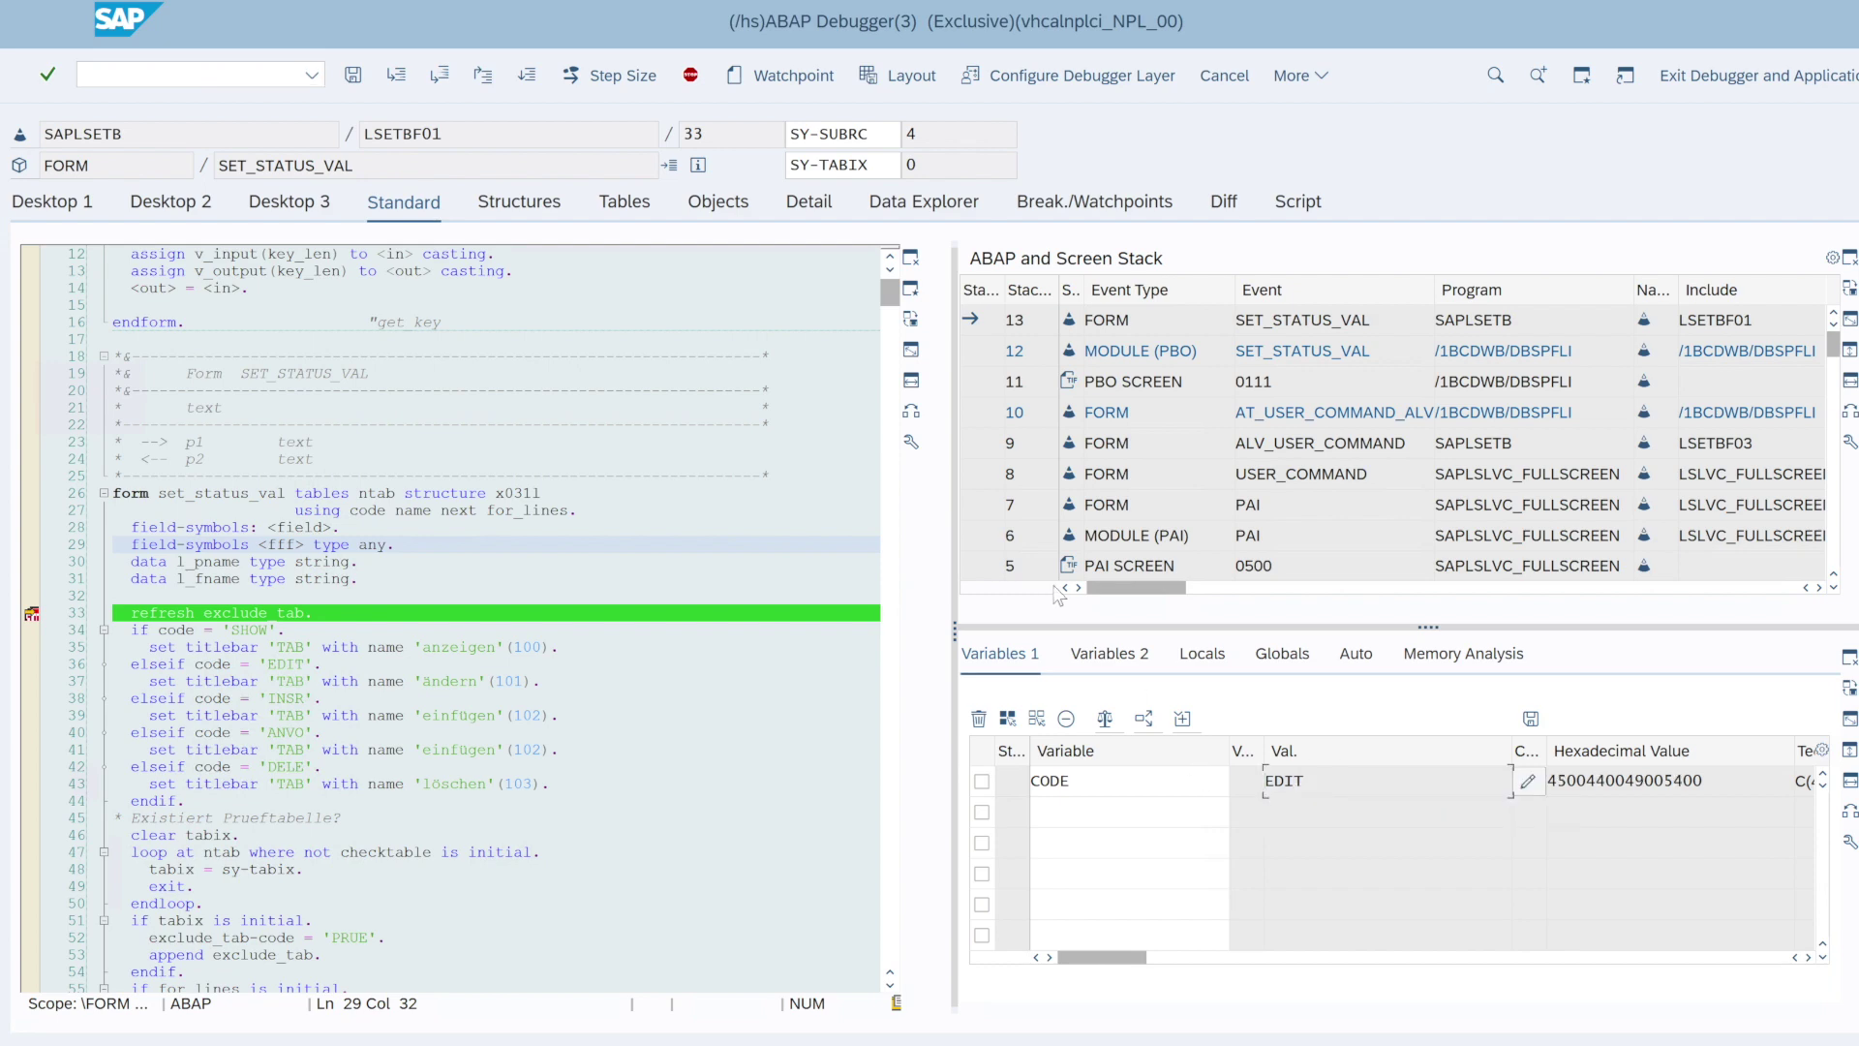
left_click(710, 697)
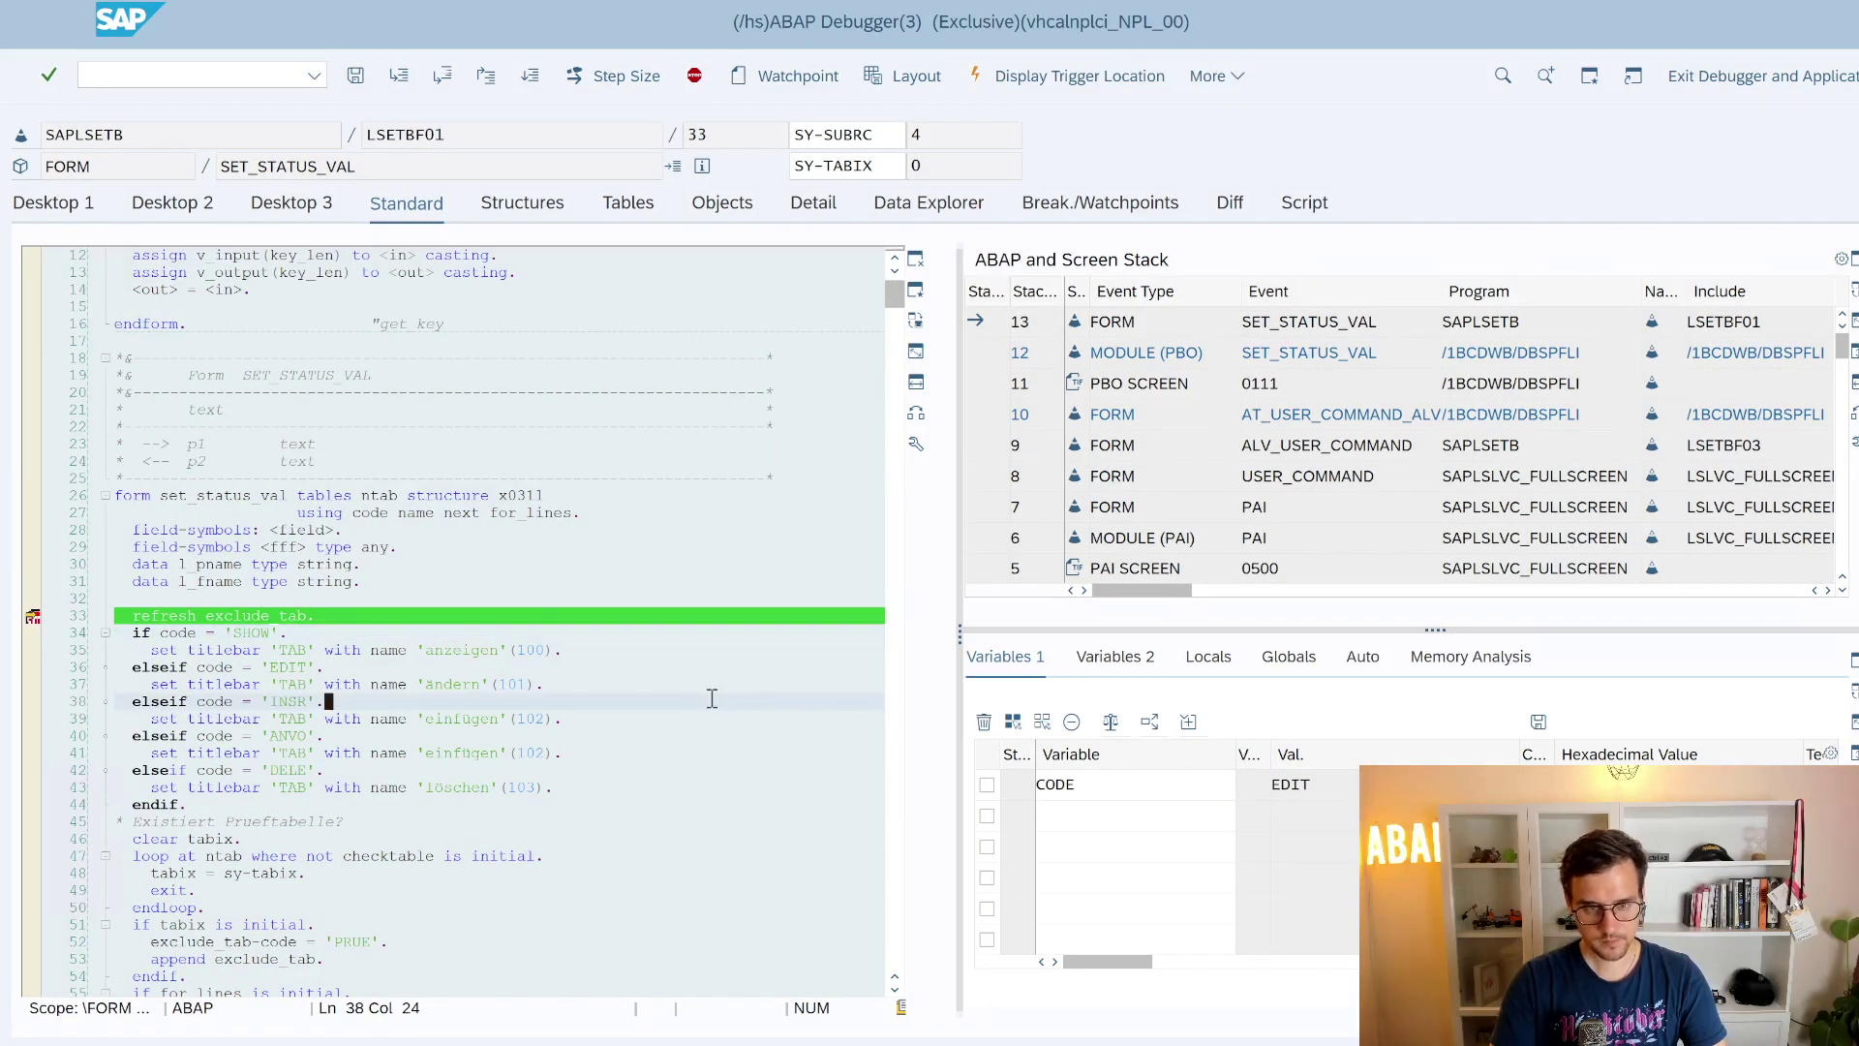
key("F8")
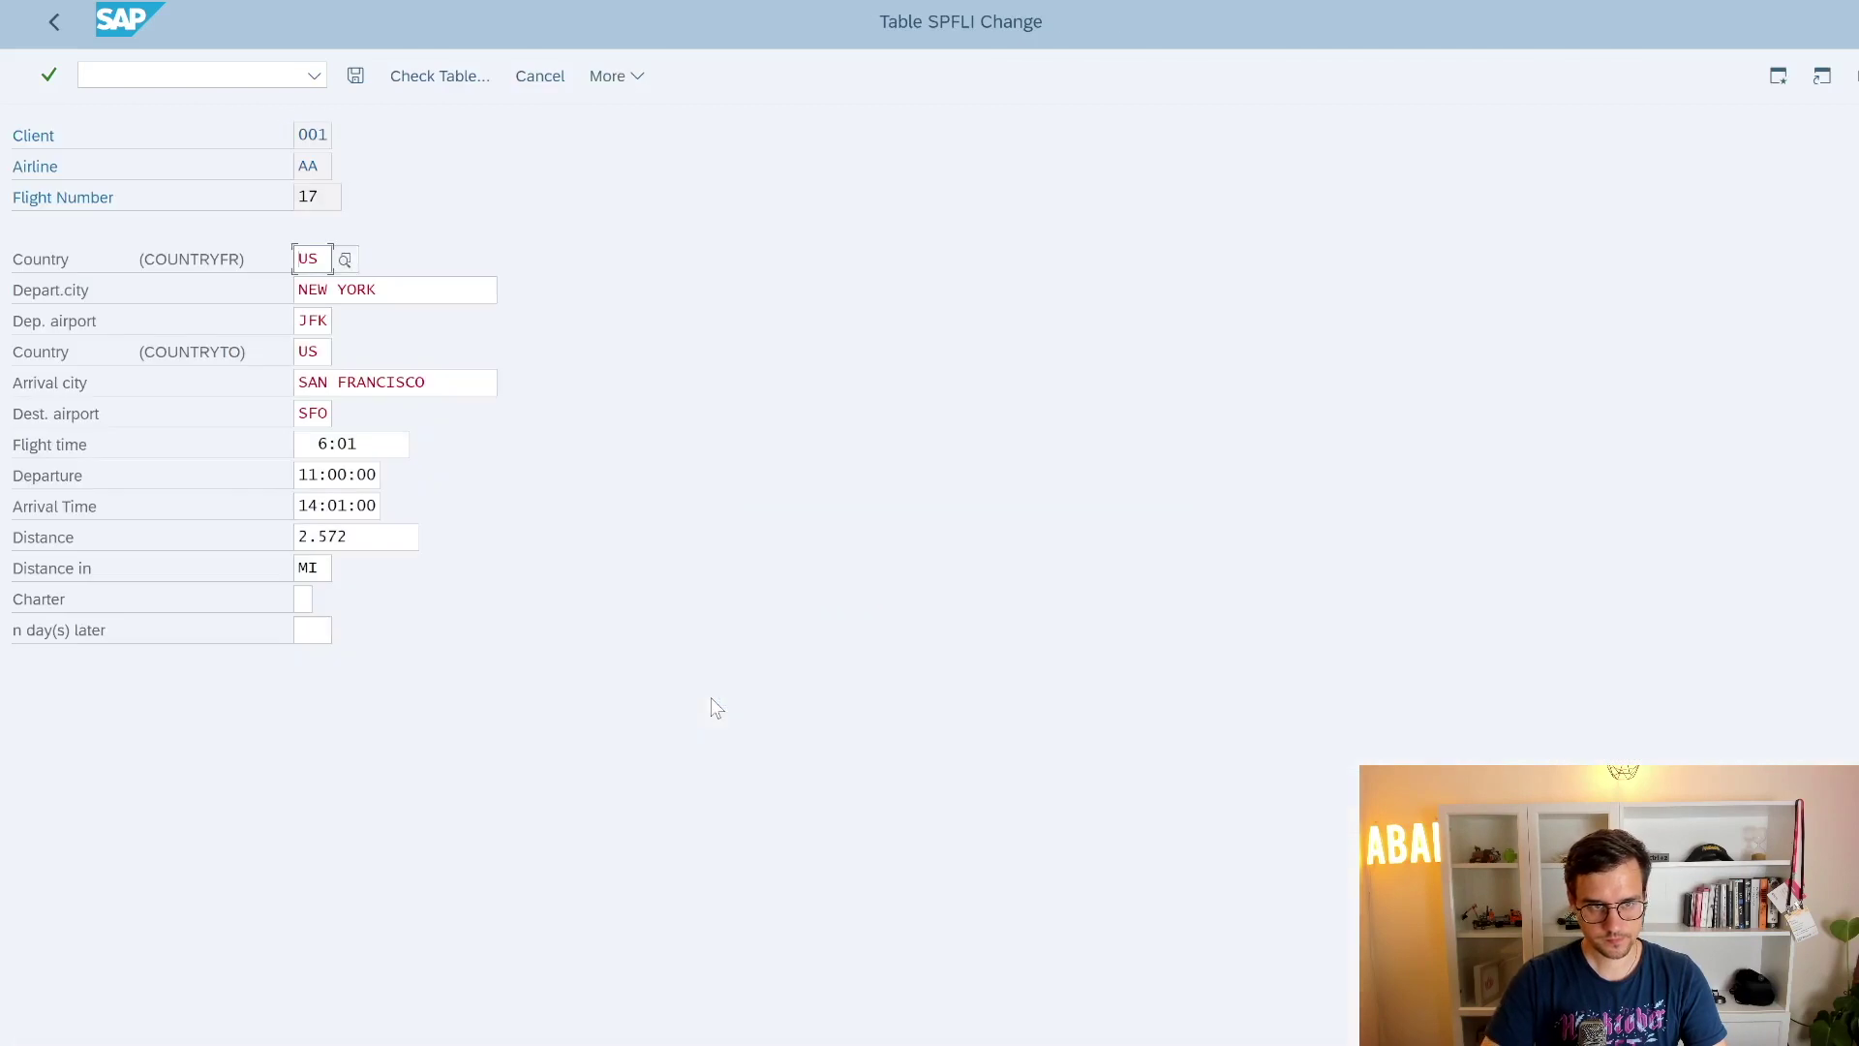